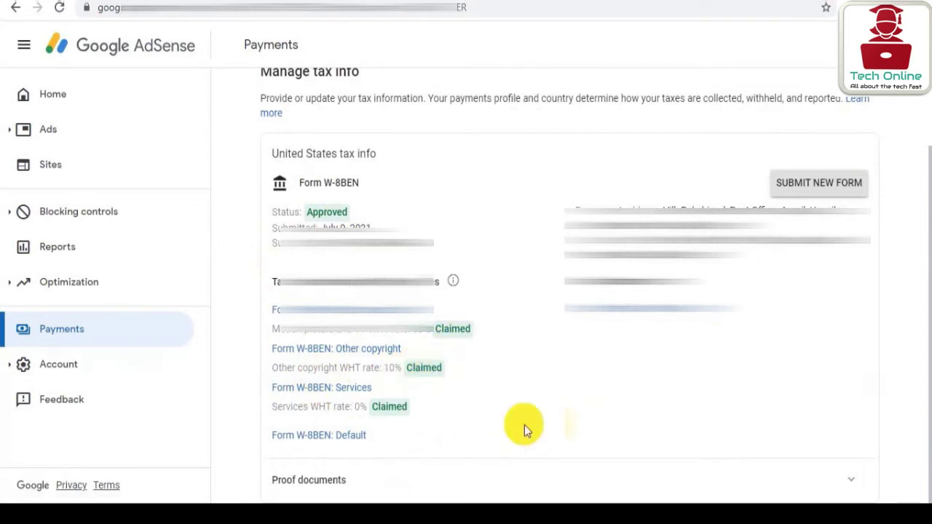
{"action": "scroll", "coordinate": [524, 425], "scroll_direction": "up", "scroll_amount": 1}
{"action": "scroll", "coordinate": [524, 425], "scroll_direction": "down", "scroll_amount": 1}
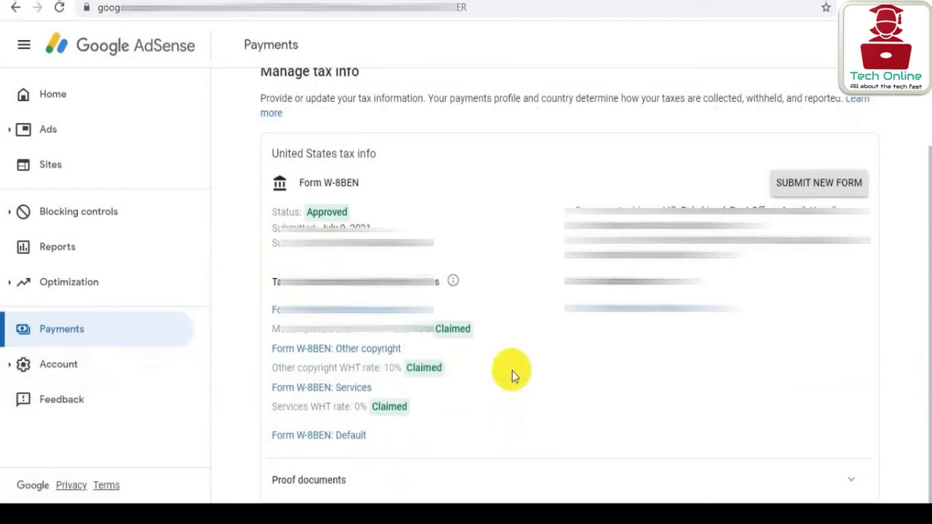
{"action": "scroll", "coordinate": [511, 370], "scroll_direction": "up", "scroll_amount": 1}
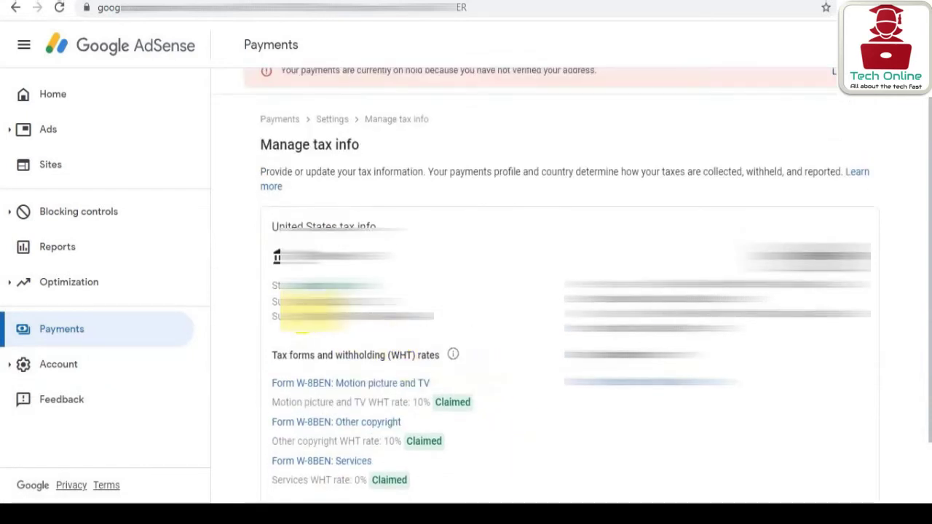
{"action": "scroll", "coordinate": [499, 386], "scroll_direction": "down", "scroll_amount": 1}
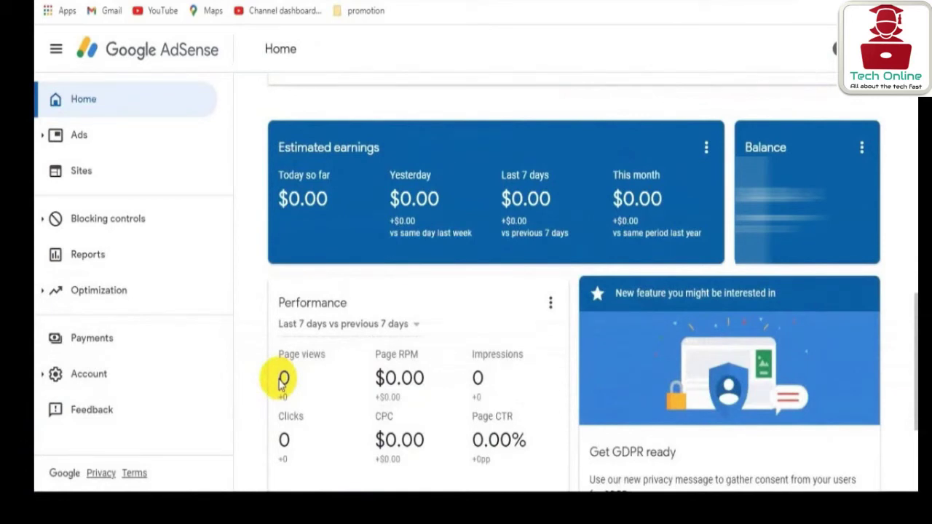
Open the tax info management page in the AdSense payments section and start adding United States tax info.
{"action": "left_click", "coordinate": [93, 340]}
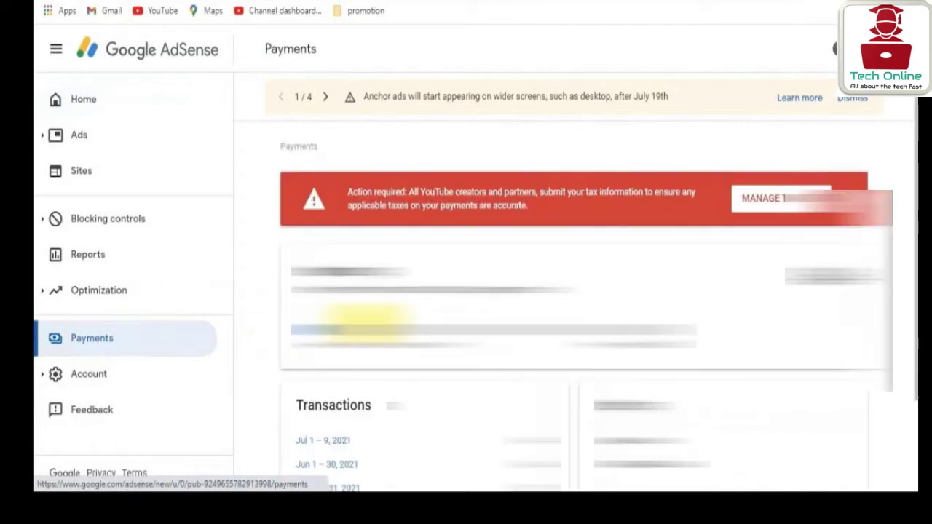
{"action": "scroll", "coordinate": [778, 127], "scroll_direction": "down", "scroll_amount": 1}
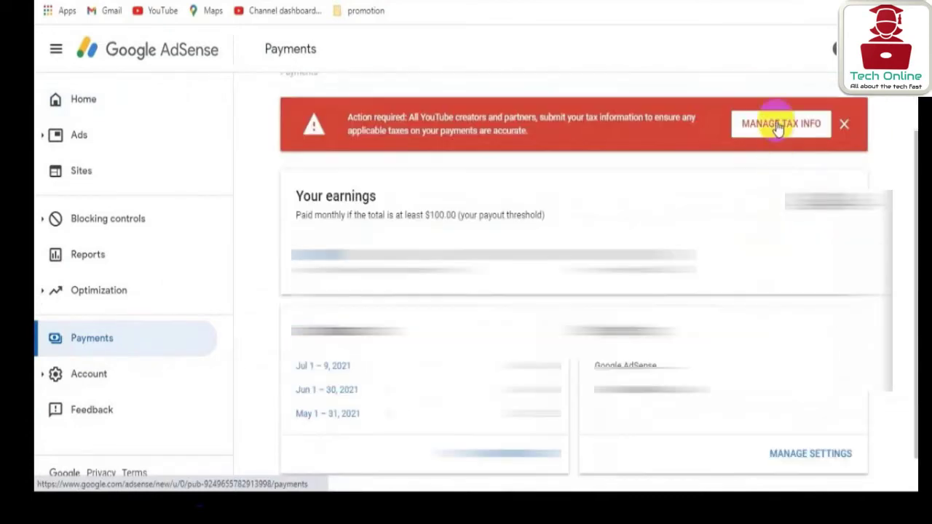
{"action": "left_click", "coordinate": [778, 127]}
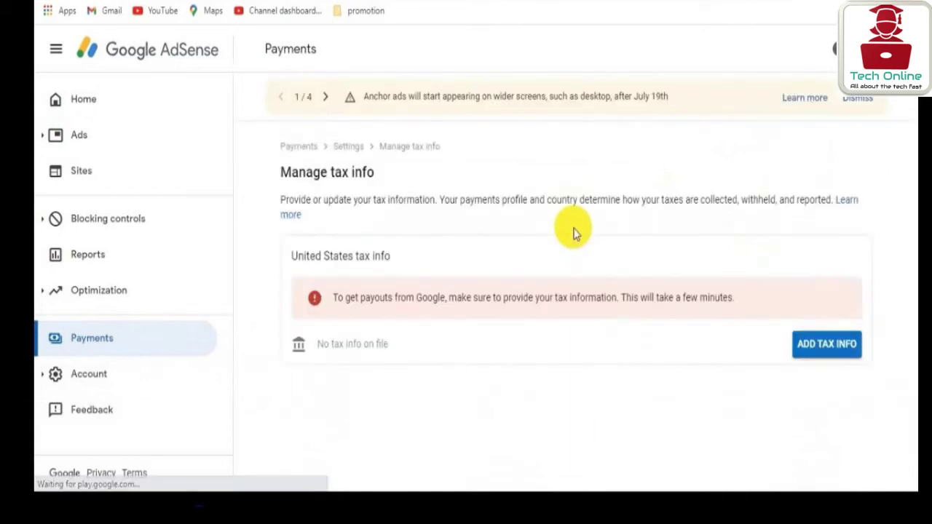
{"action": "left_click", "coordinate": [821, 350]}
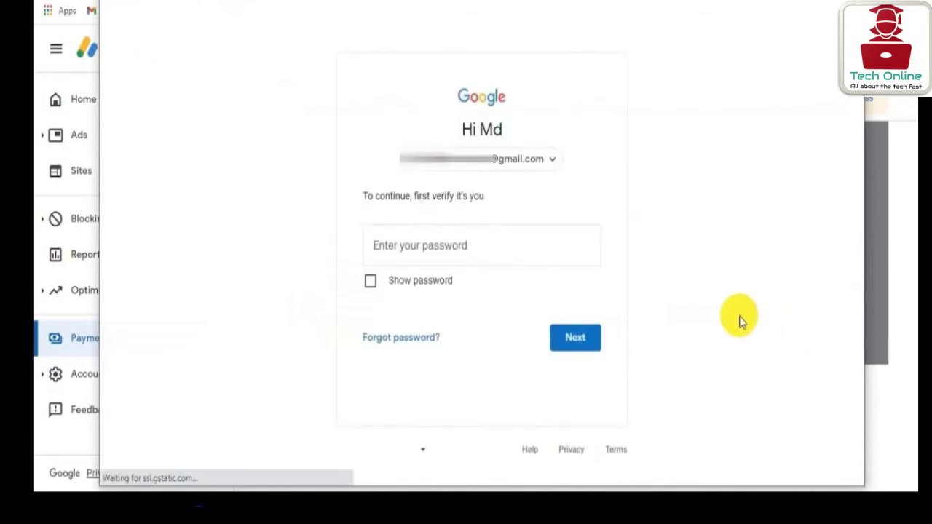
Verify the Google account identity by entering the account password.
{"action": "left_click", "coordinate": [437, 241]}
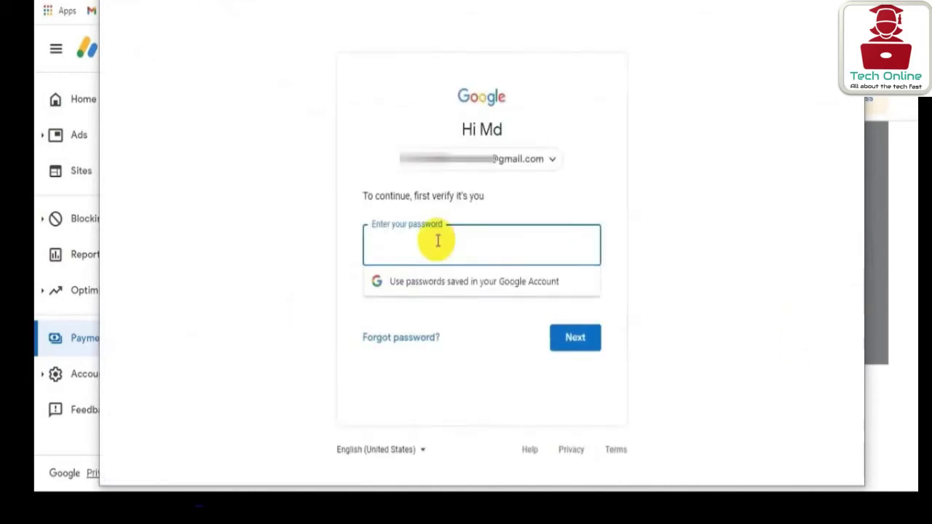
{"action": "key", "text": "ctrl+v"}
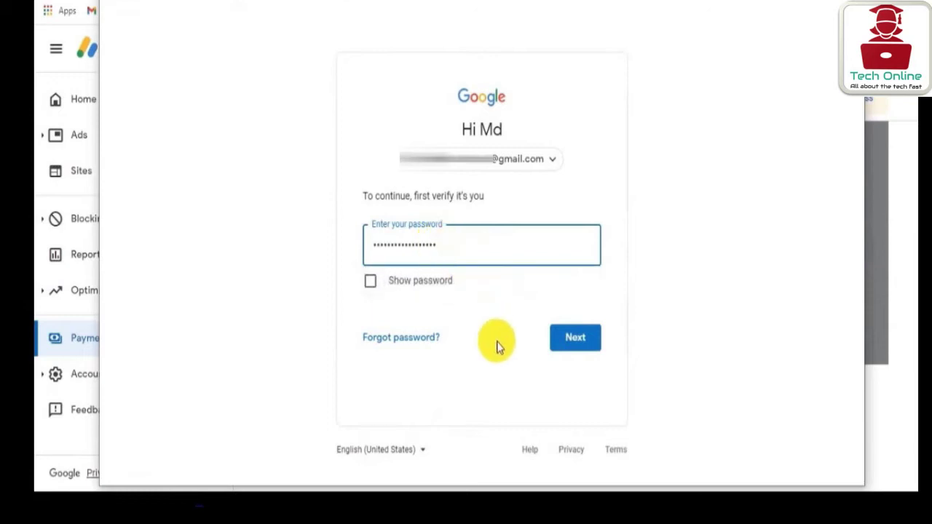
{"action": "left_click", "coordinate": [575, 339]}
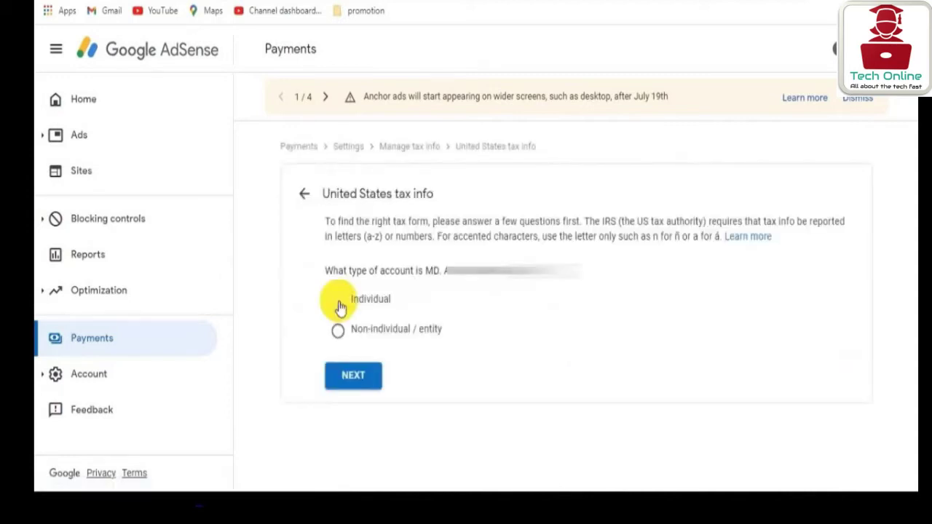
Set the account type to Individual and answer No to being a US citizen or resident.
{"action": "left_click", "coordinate": [338, 301]}
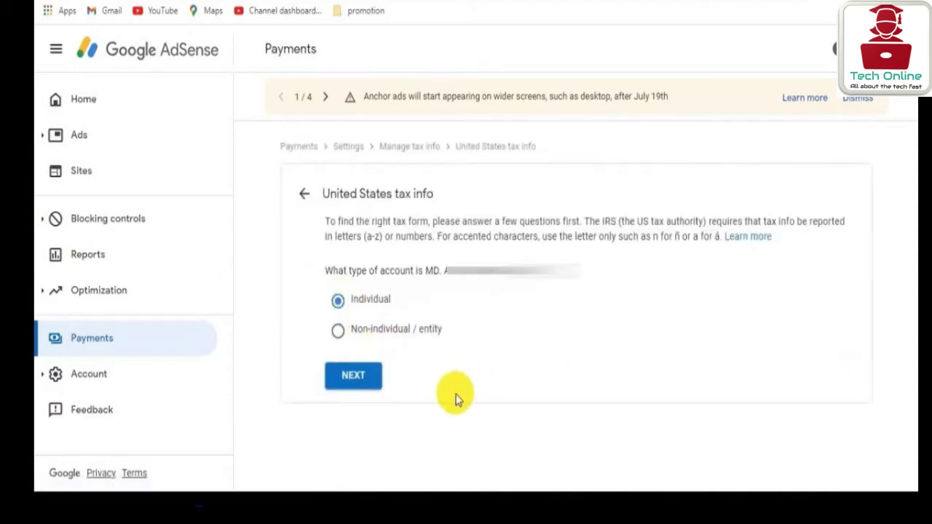
{"action": "left_click", "coordinate": [353, 376]}
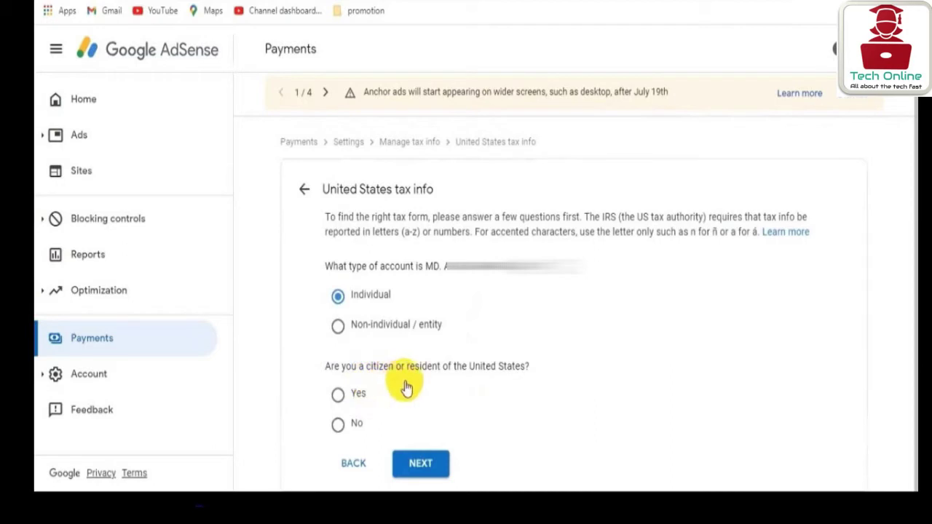
{"action": "left_click", "coordinate": [338, 426]}
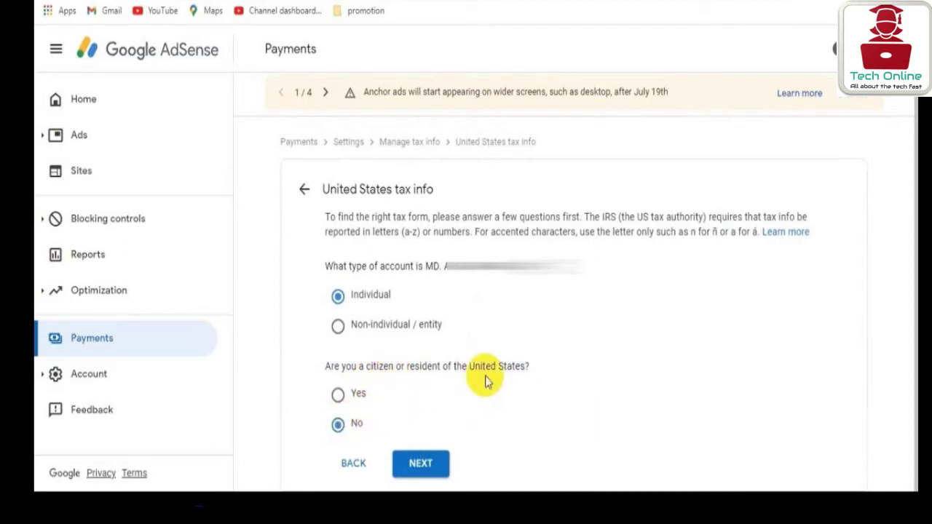
{"action": "left_click", "coordinate": [420, 463]}
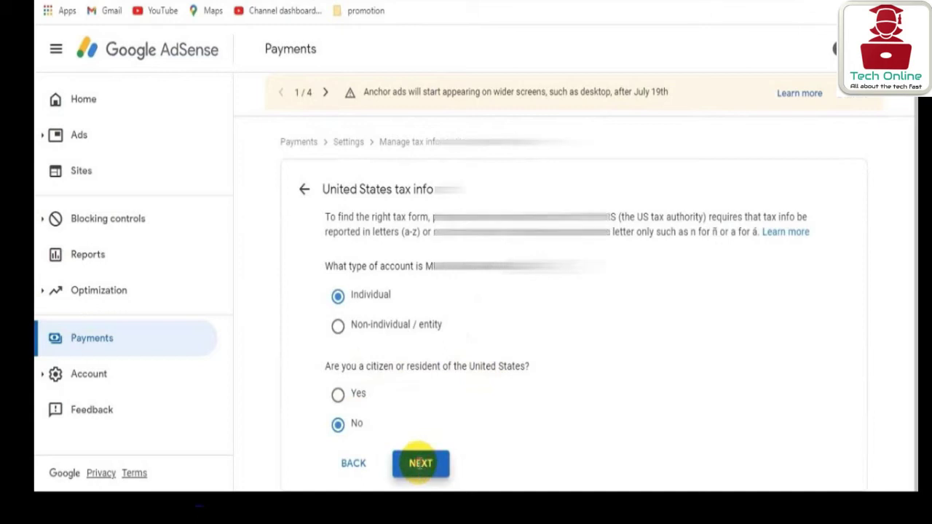
Choose W-8BEN as the W-8 tax form type and start that form.
{"action": "scroll", "coordinate": [476, 391], "scroll_direction": "down", "scroll_amount": 2}
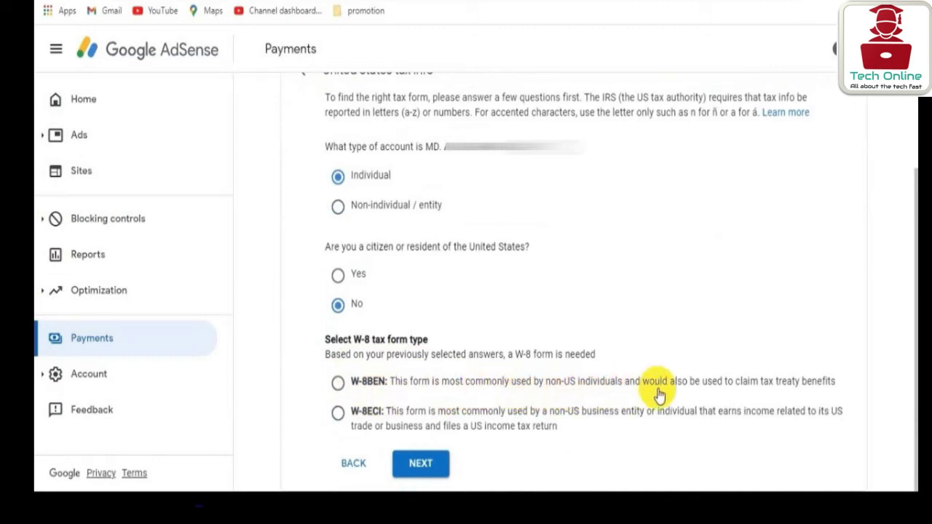
{"action": "left_click", "coordinate": [338, 384]}
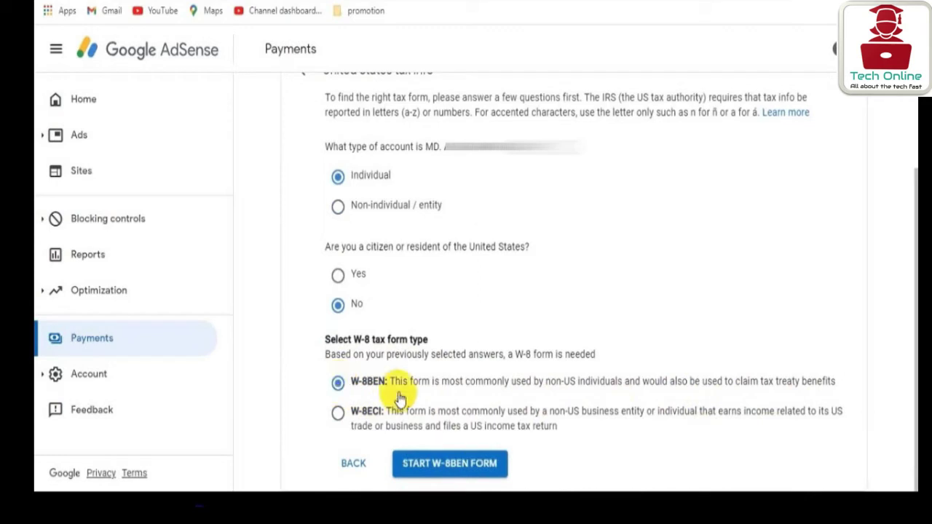
{"action": "left_click", "coordinate": [444, 468]}
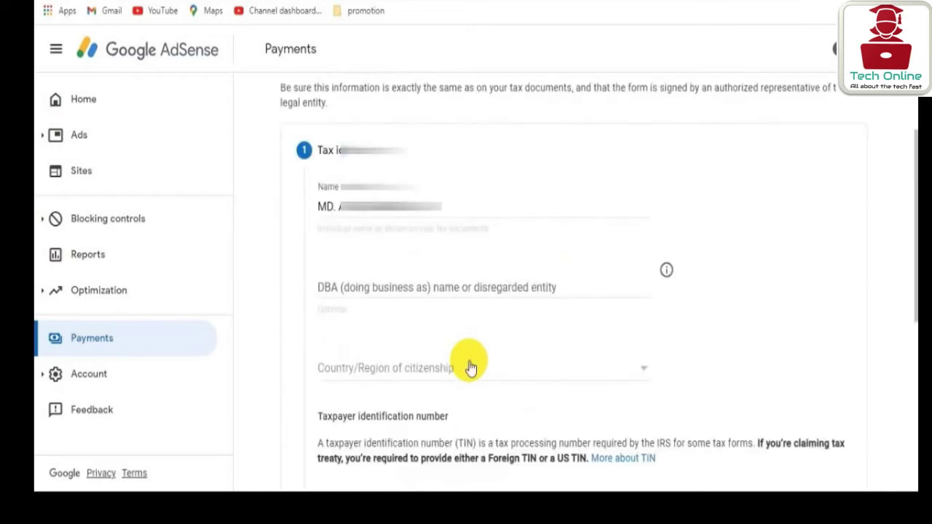
Set the country of citizenship to Bangladesh and remove the period from the individual's name.
{"action": "scroll", "coordinate": [470, 367], "scroll_direction": "down", "scroll_amount": 1}
{"action": "left_click", "coordinate": [396, 294]}
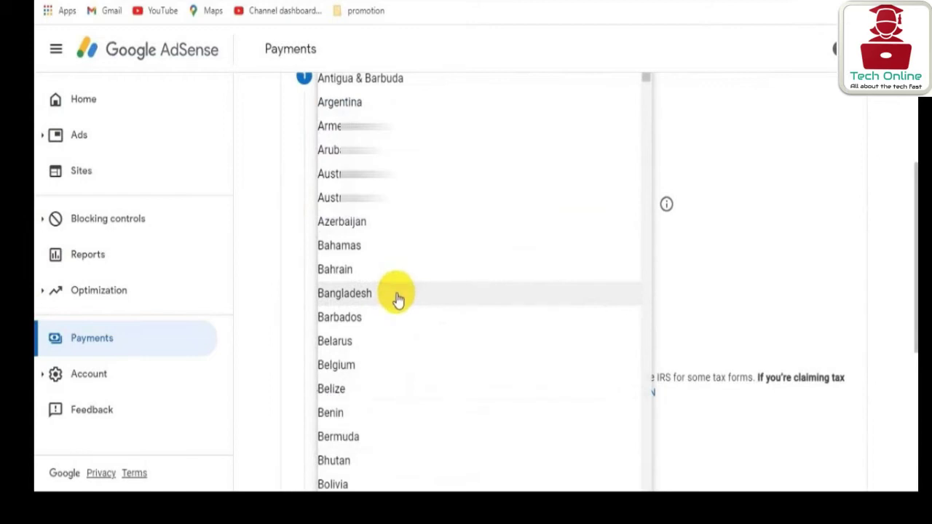
{"action": "left_click", "coordinate": [397, 295]}
{"action": "key", "text": "BackSpace"}
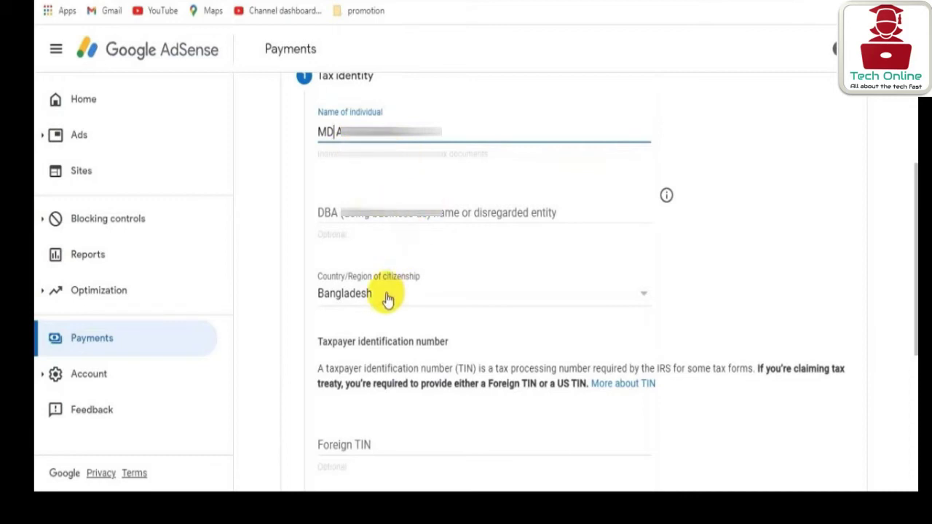
Paste the taxpayer's identification number as the Foreign TIN and complete the tax identity section.
{"action": "scroll", "coordinate": [388, 298], "scroll_direction": "down", "scroll_amount": 1}
{"action": "scroll", "coordinate": [401, 308], "scroll_direction": "down", "scroll_amount": 1}
{"action": "scroll", "coordinate": [408, 295], "scroll_direction": "down", "scroll_amount": 1}
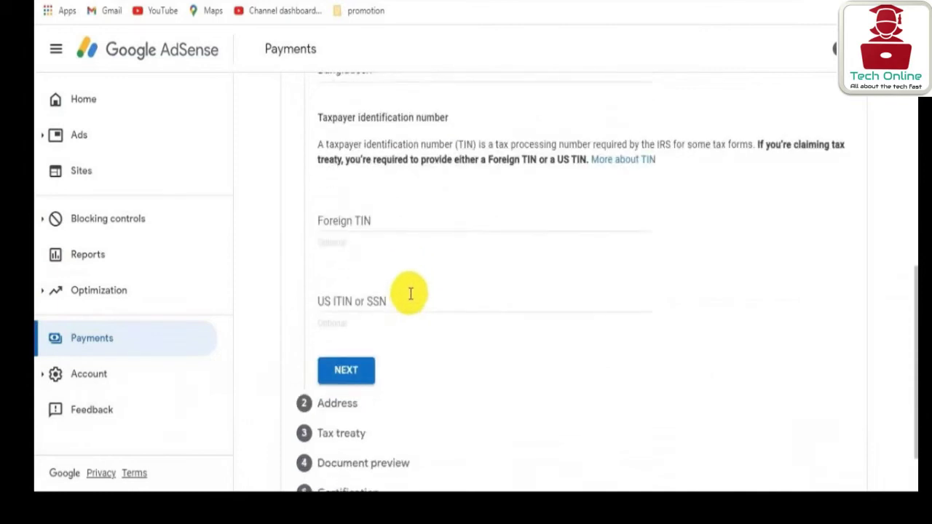
{"action": "scroll", "coordinate": [411, 294], "scroll_direction": "down", "scroll_amount": 1}
{"action": "scroll", "coordinate": [411, 293], "scroll_direction": "up", "scroll_amount": 2}
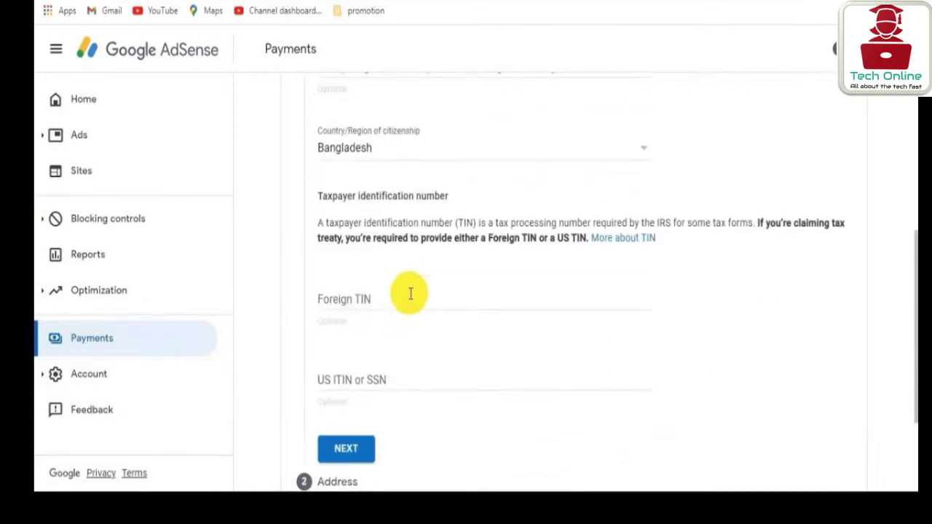
{"action": "scroll", "coordinate": [411, 293], "scroll_direction": "down", "scroll_amount": 2}
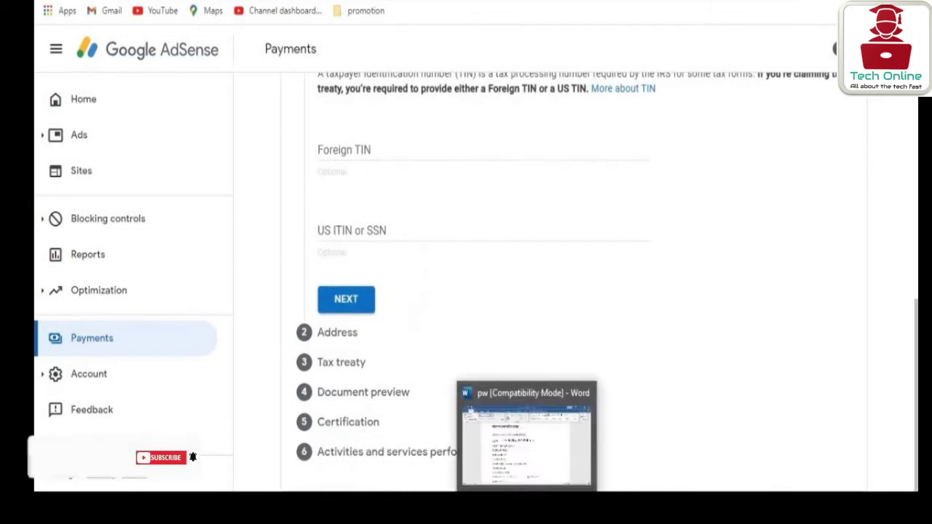
{"action": "right_click", "coordinate": [376, 150]}
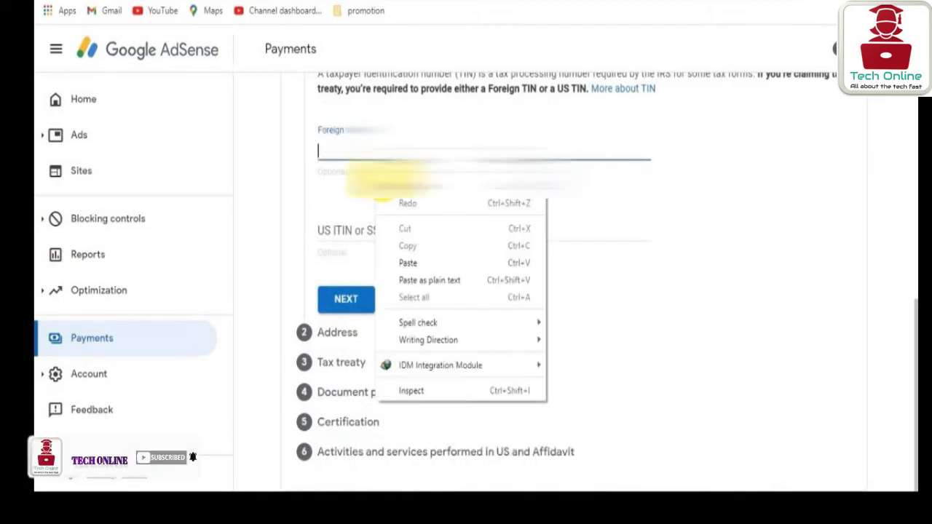
{"action": "left_click", "coordinate": [418, 267]}
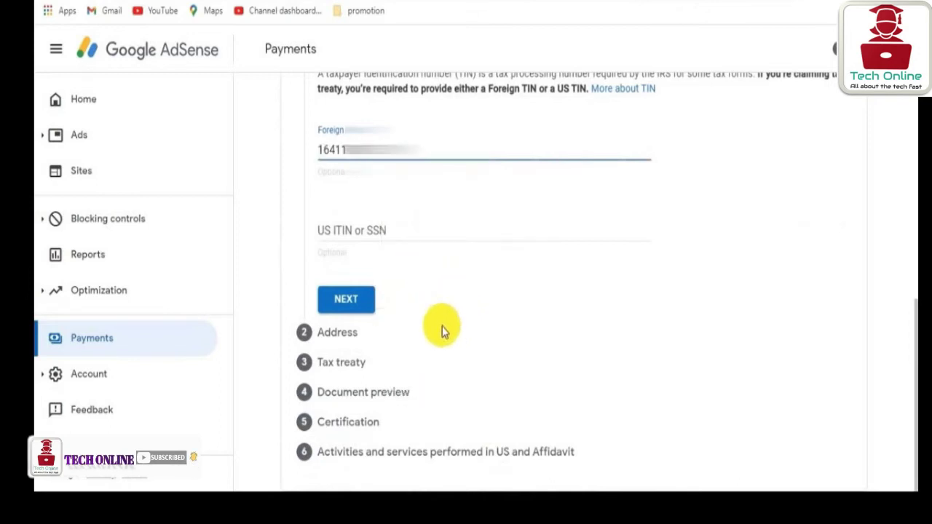
{"action": "left_click", "coordinate": [376, 302]}
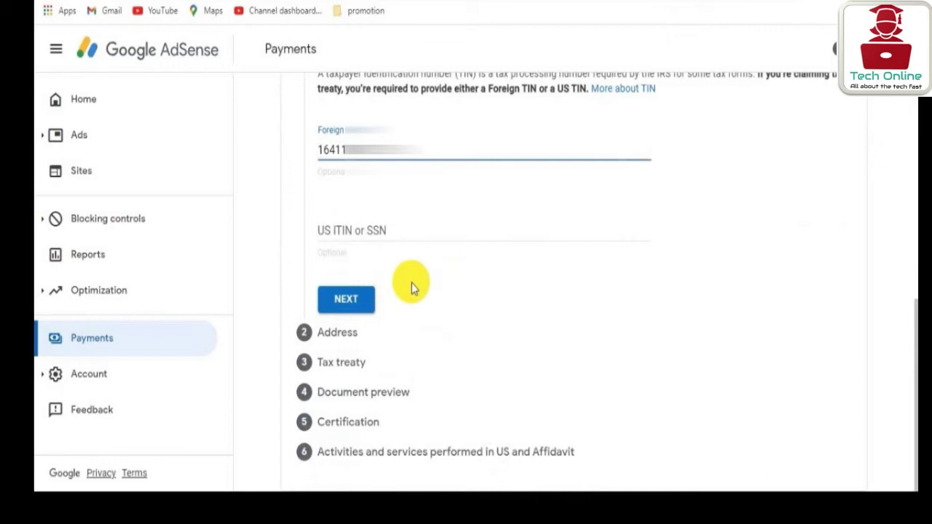
{"action": "left_click", "coordinate": [356, 304]}
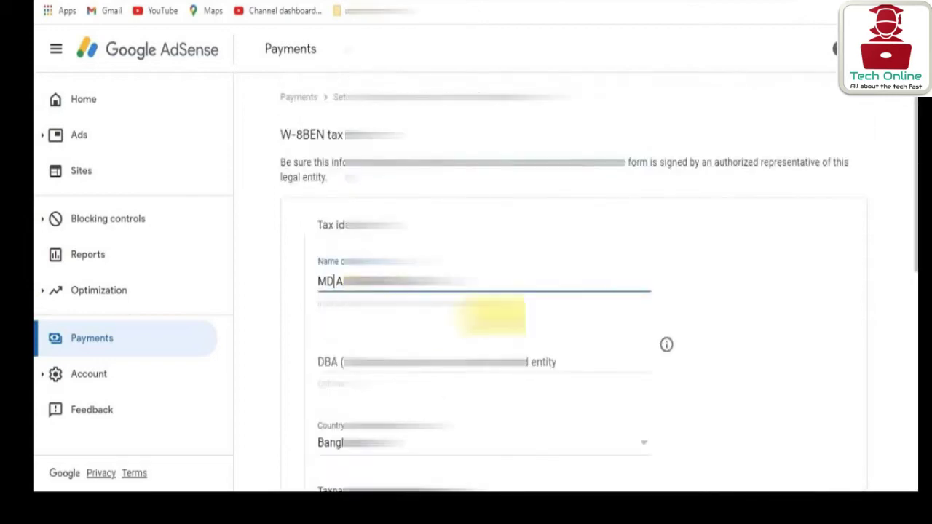
Mark the permanent residence address as a P.O. box or in-care-of address and fill in its street address, city and postal code.
{"action": "scroll", "coordinate": [532, 301], "scroll_direction": "down", "scroll_amount": 2}
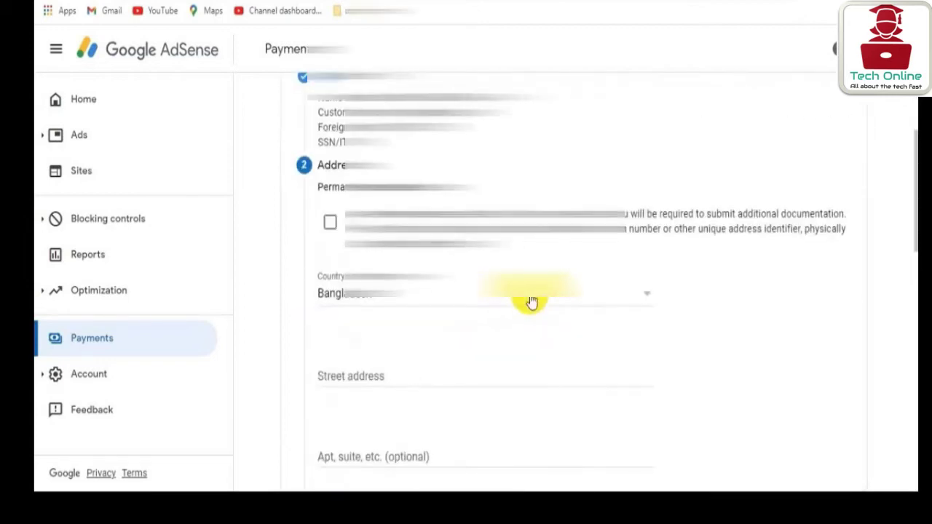
{"action": "scroll", "coordinate": [534, 306], "scroll_direction": "up", "scroll_amount": 1}
{"action": "scroll", "coordinate": [568, 208], "scroll_direction": "down", "scroll_amount": 1}
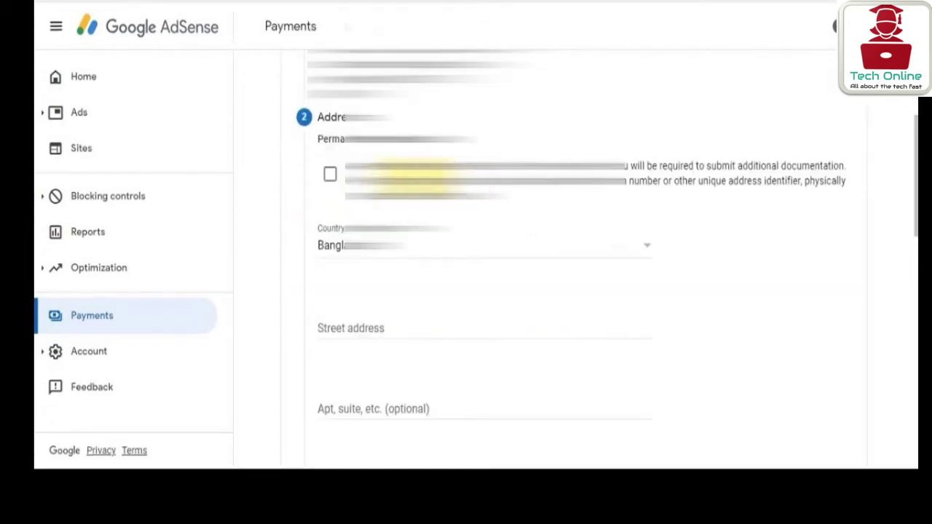
{"action": "left_click", "coordinate": [331, 177]}
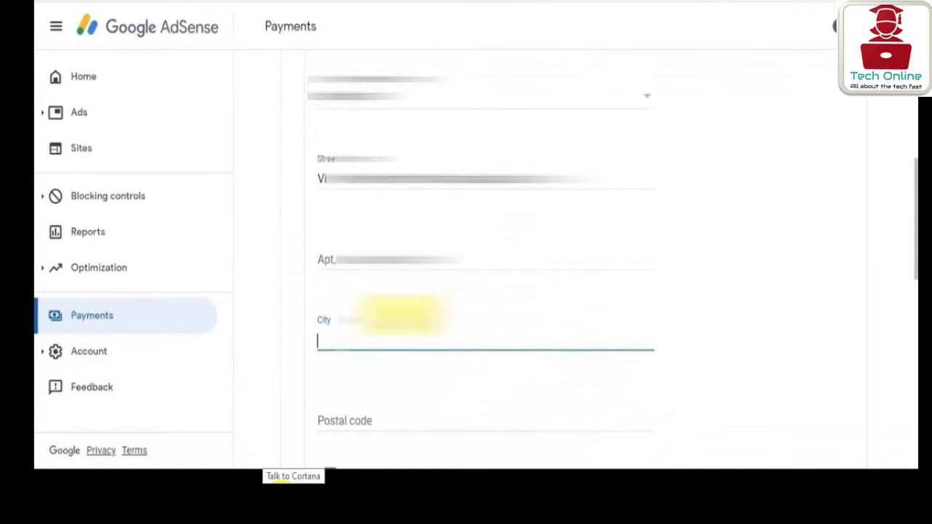
{"action": "scroll", "coordinate": [486, 255], "scroll_direction": "down", "scroll_amount": 1}
{"action": "type", "text": "Brahmanbaria"}
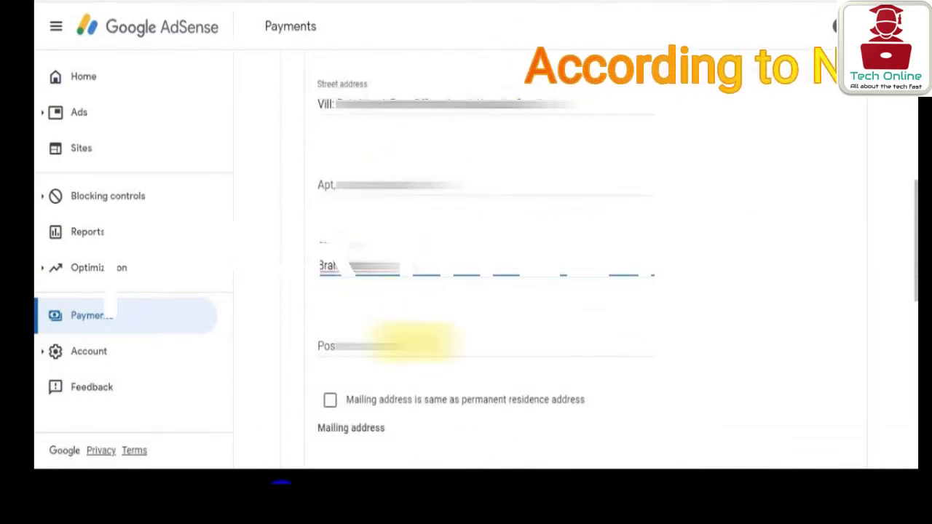
{"action": "left_click", "coordinate": [386, 348]}
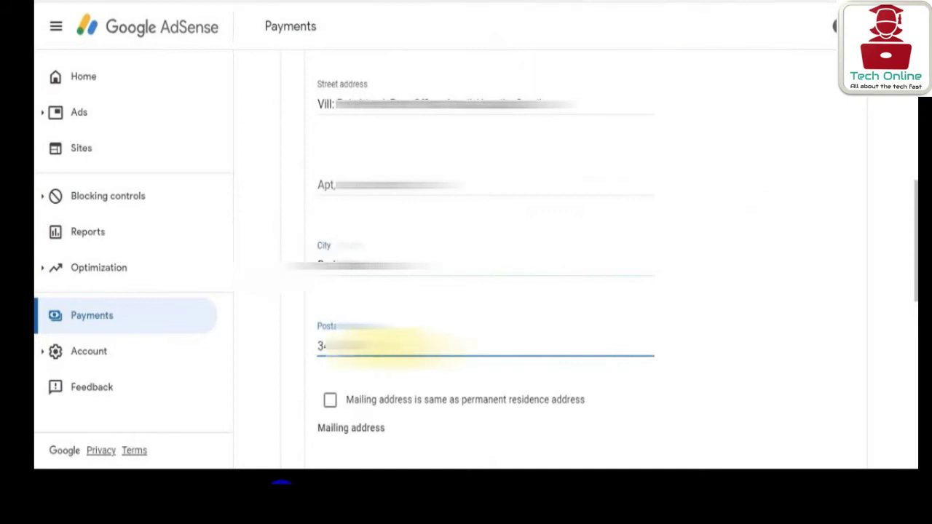
Mark the mailing address as the same as the permanent residence address and complete the address section.
{"action": "scroll", "coordinate": [397, 348], "scroll_direction": "down", "scroll_amount": 3}
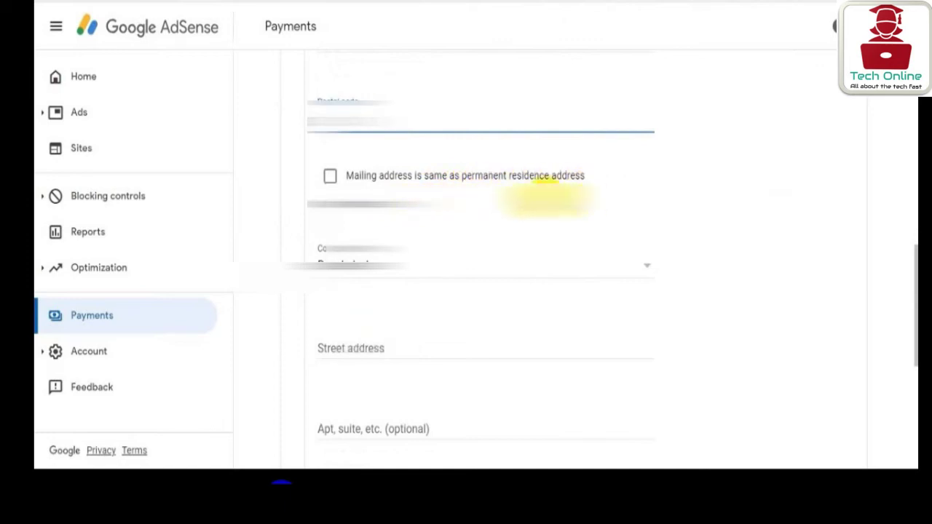
{"action": "left_click", "coordinate": [329, 177]}
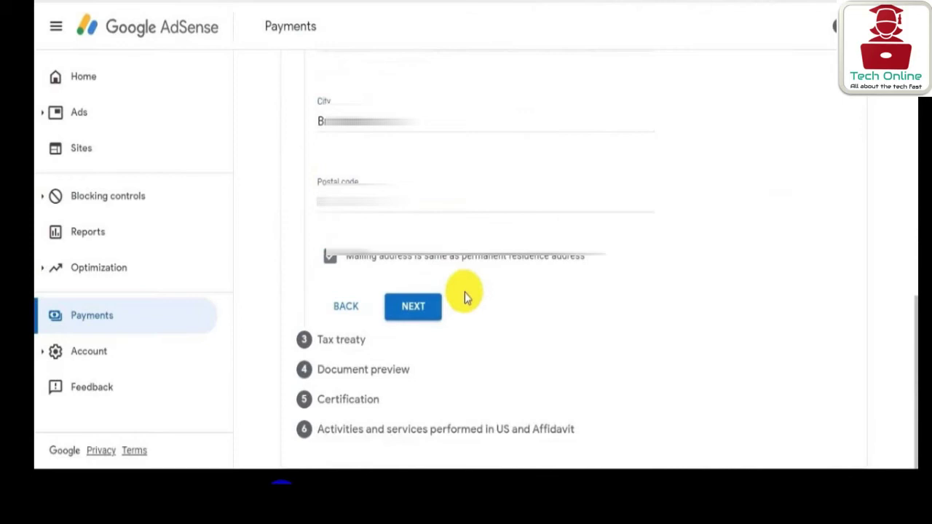
{"action": "left_click", "coordinate": [408, 306]}
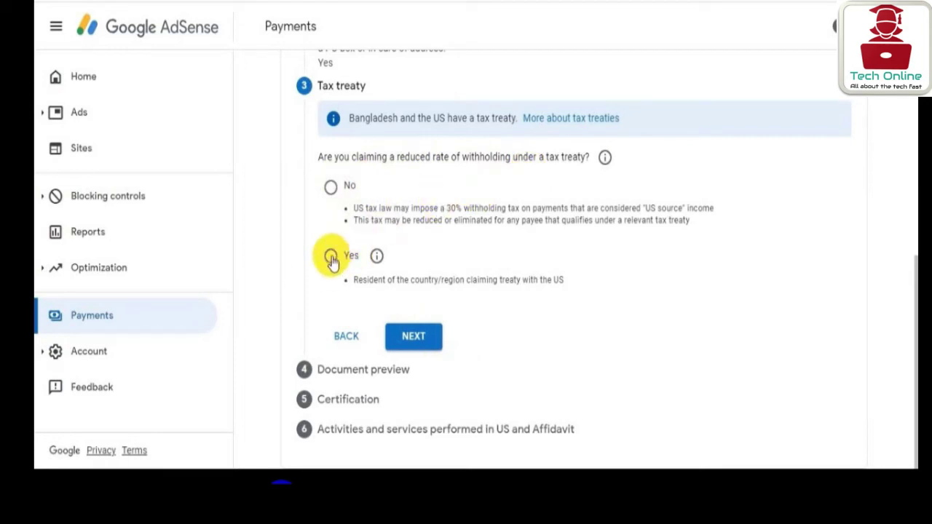
Claim a reduced withholding rate under a tax treaty as a resident of a treaty country, with Bangladesh as the country.
{"action": "left_click", "coordinate": [331, 259]}
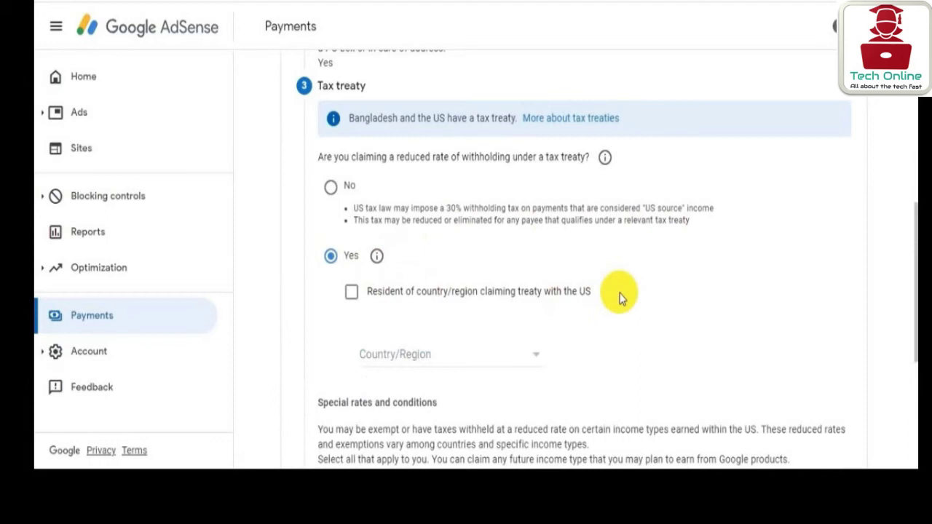
{"action": "scroll", "coordinate": [619, 295], "scroll_direction": "down", "scroll_amount": 1}
{"action": "left_click", "coordinate": [351, 218]}
{"action": "left_click", "coordinate": [474, 279]}
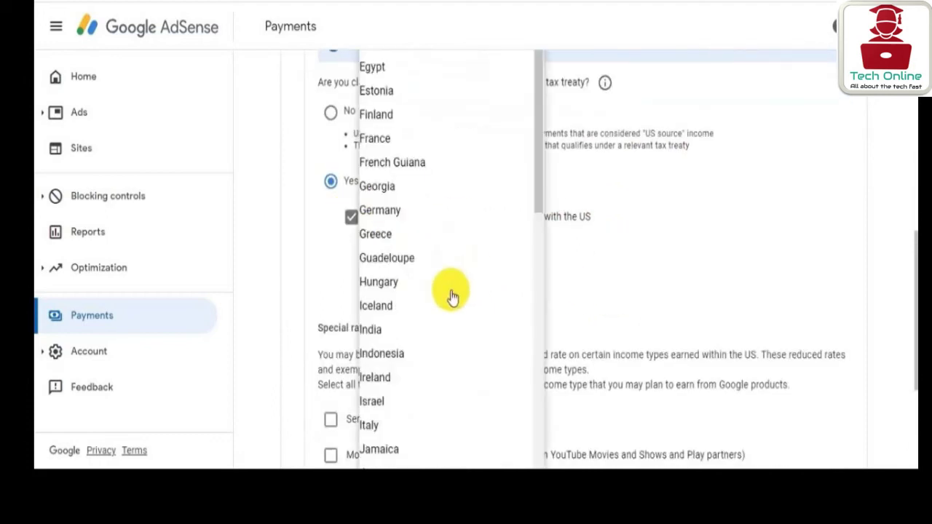
{"action": "scroll", "coordinate": [451, 295], "scroll_direction": "down", "scroll_amount": 3}
{"action": "scroll", "coordinate": [452, 294], "scroll_direction": "down", "scroll_amount": 6}
{"action": "scroll", "coordinate": [451, 295], "scroll_direction": "up", "scroll_amount": 4}
{"action": "scroll", "coordinate": [451, 295], "scroll_direction": "up", "scroll_amount": 10}
{"action": "left_click", "coordinate": [426, 79]}
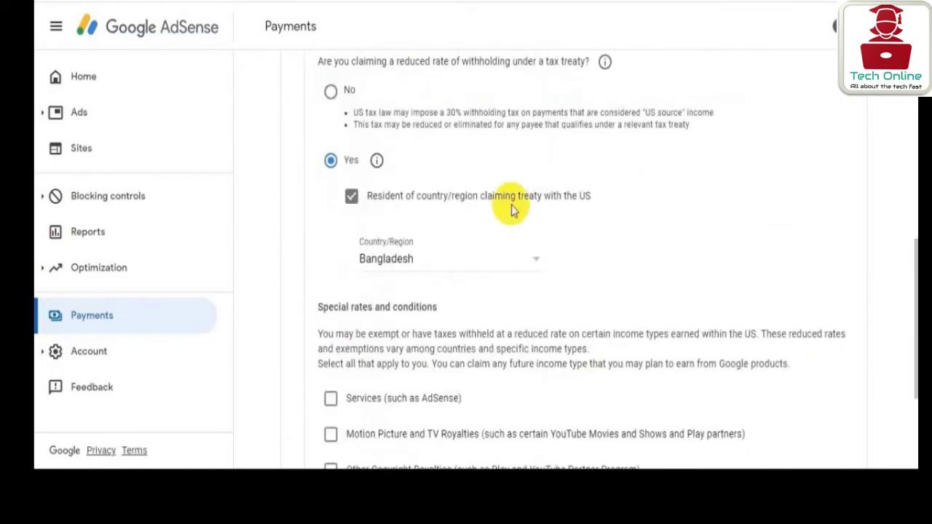
Claim the treaty for Services income under Article 7 and paragraph 1 at the 0% reduced treaty rate, confirming the eligibility reason.
{"action": "scroll", "coordinate": [519, 280], "scroll_direction": "down", "scroll_amount": 3}
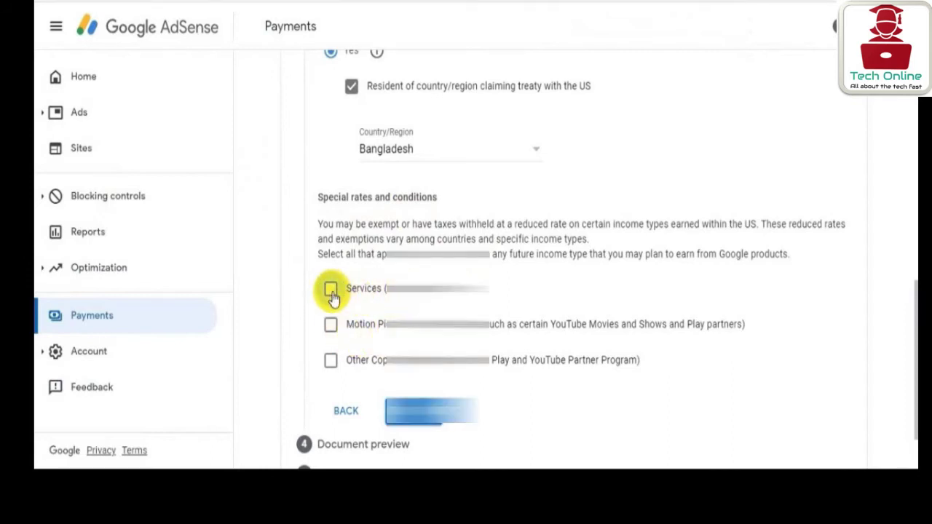
{"action": "left_click", "coordinate": [332, 293]}
{"action": "scroll", "coordinate": [444, 288], "scroll_direction": "down", "scroll_amount": 1}
{"action": "scroll", "coordinate": [444, 286], "scroll_direction": "down", "scroll_amount": 2}
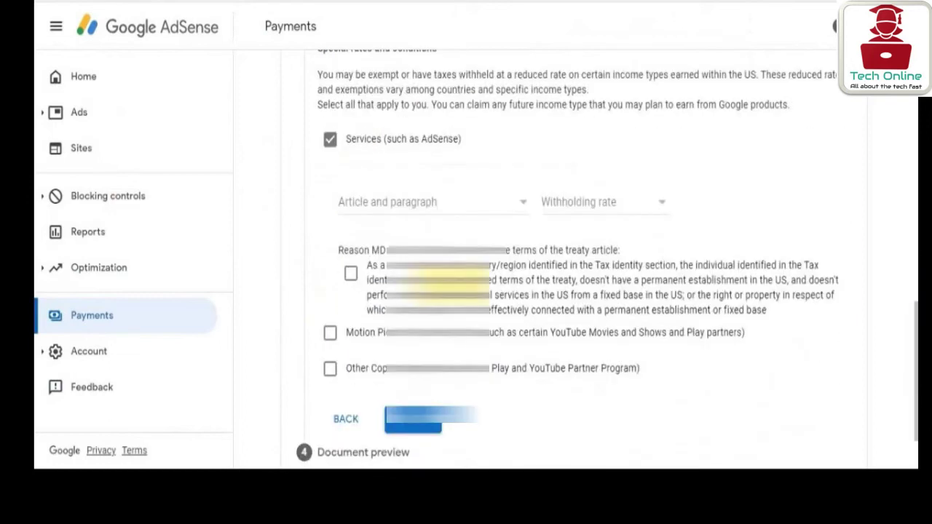
{"action": "left_click", "coordinate": [453, 210]}
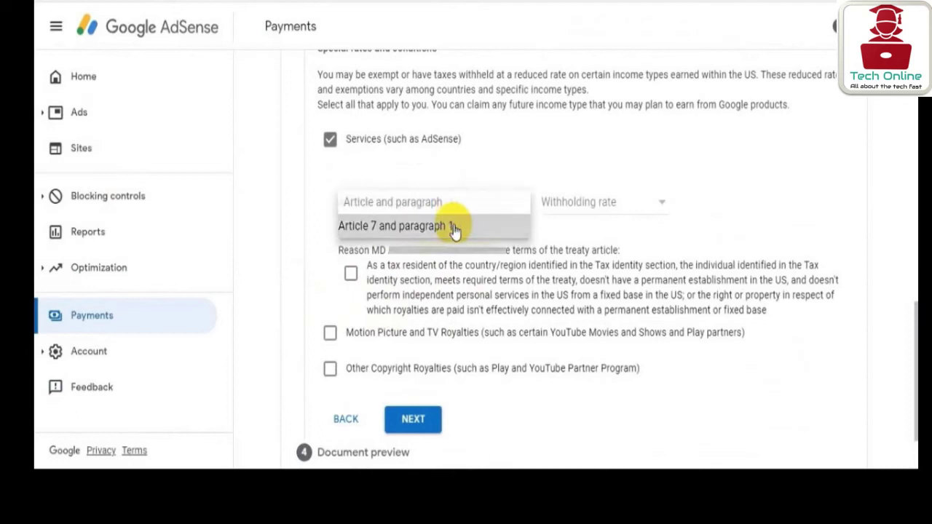
{"action": "left_click", "coordinate": [453, 227]}
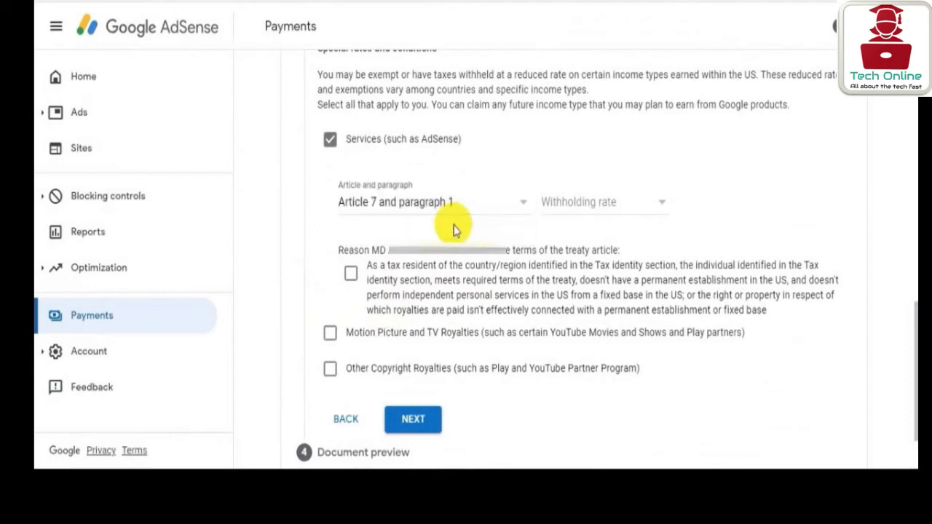
{"action": "left_click", "coordinate": [605, 204]}
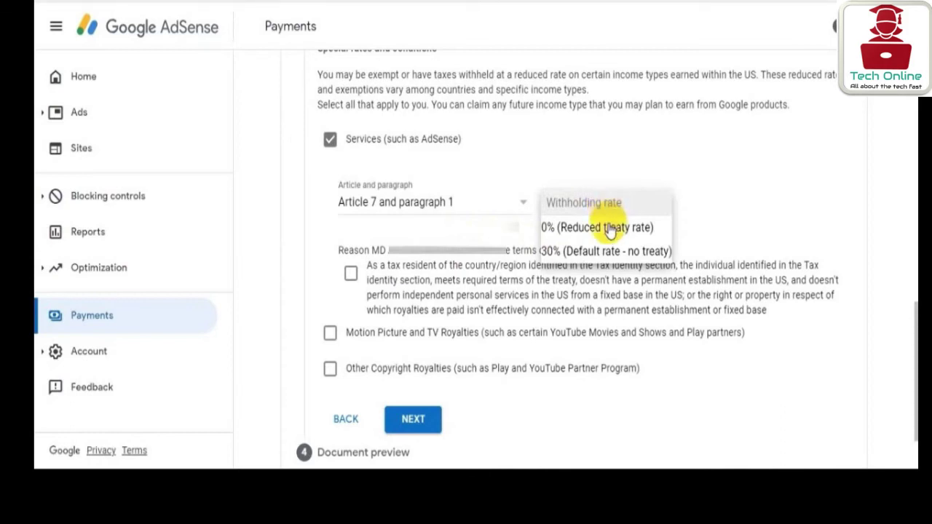
{"action": "left_click", "coordinate": [604, 227]}
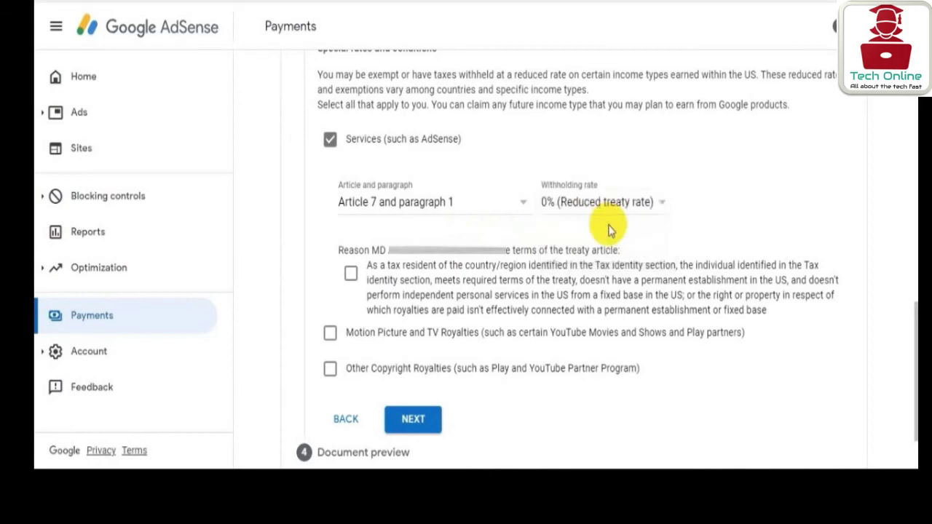
{"action": "left_click", "coordinate": [350, 277]}
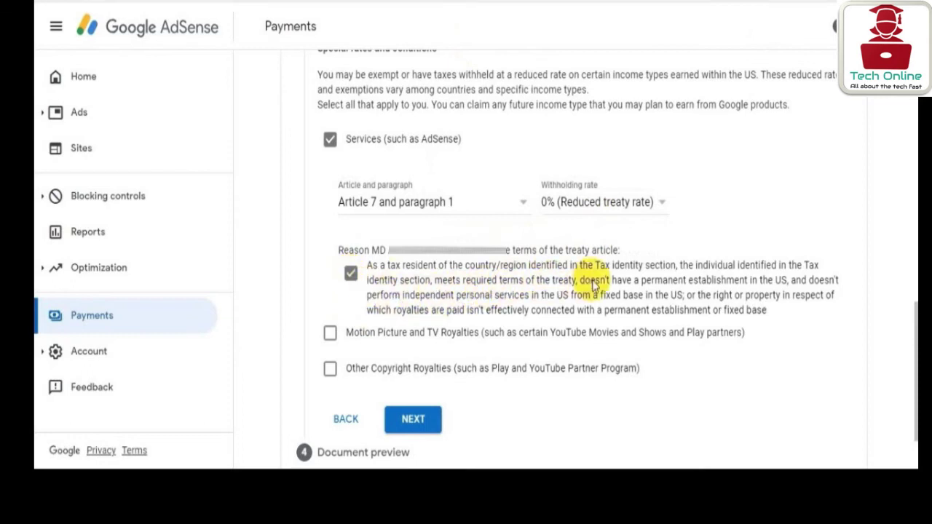
Claim the treaty for Motion Picture and TV Royalties under Article 12 and paragraph 2 at the 10% reduced rate, confirming the eligibility reason.
{"action": "scroll", "coordinate": [553, 284], "scroll_direction": "down", "scroll_amount": 1}
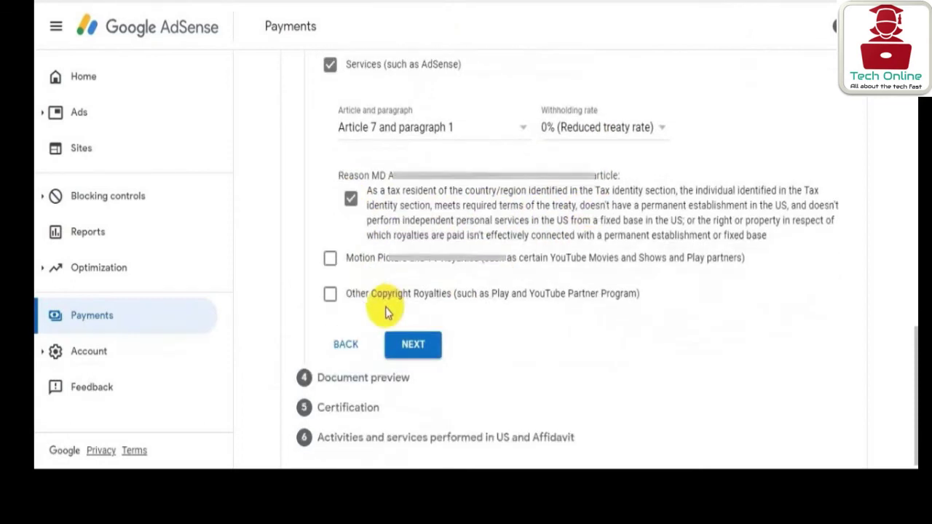
{"action": "left_click", "coordinate": [331, 261]}
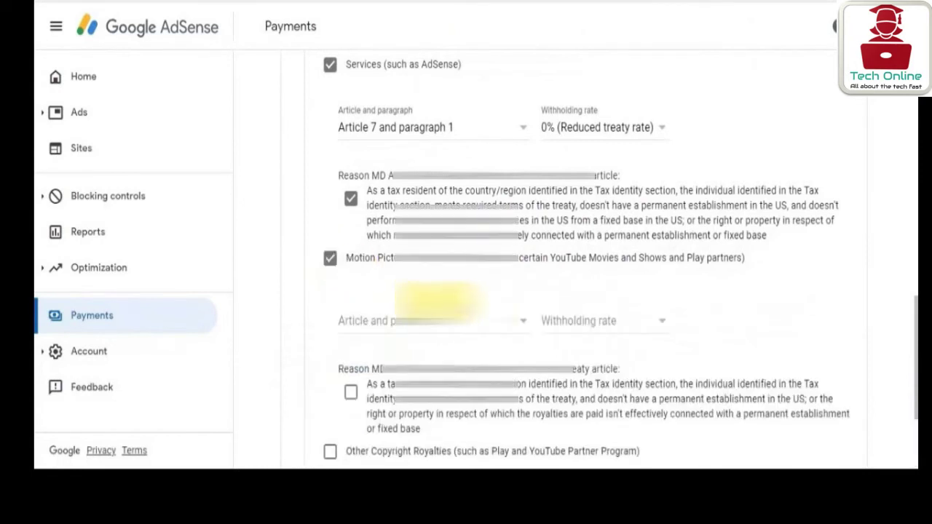
{"action": "scroll", "coordinate": [474, 313], "scroll_direction": "down", "scroll_amount": 2}
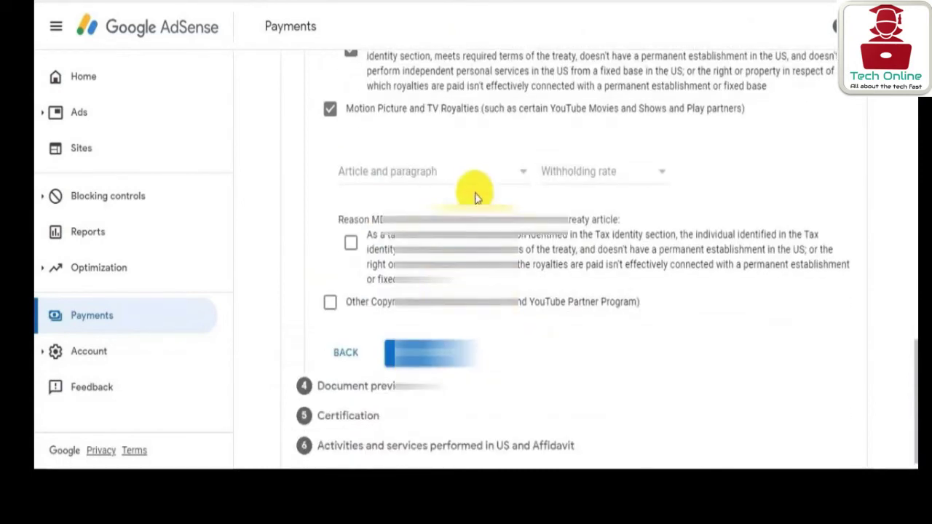
{"action": "left_click", "coordinate": [480, 173]}
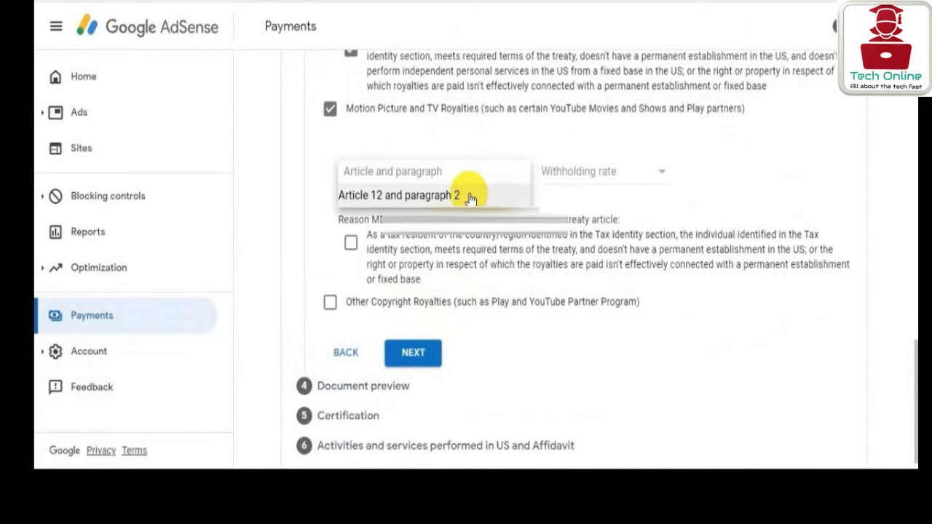
{"action": "left_click", "coordinate": [469, 195]}
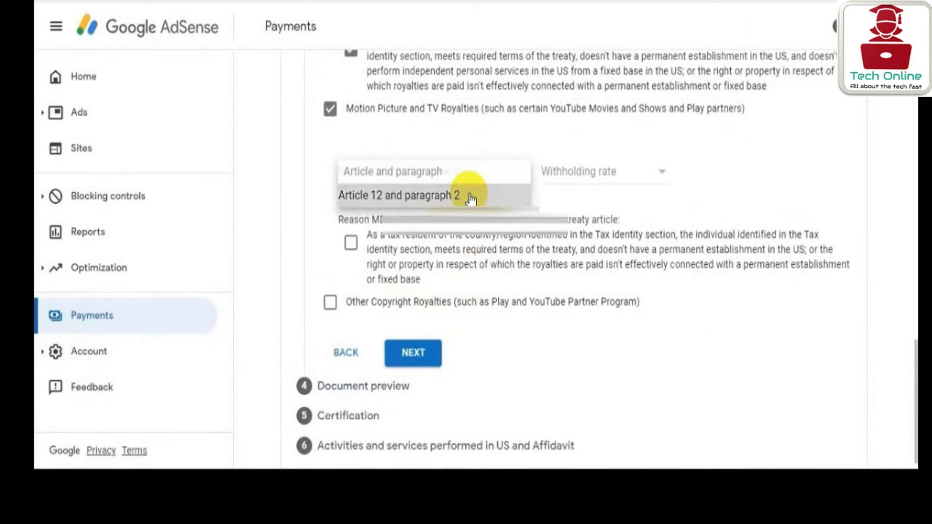
{"action": "left_click", "coordinate": [624, 173]}
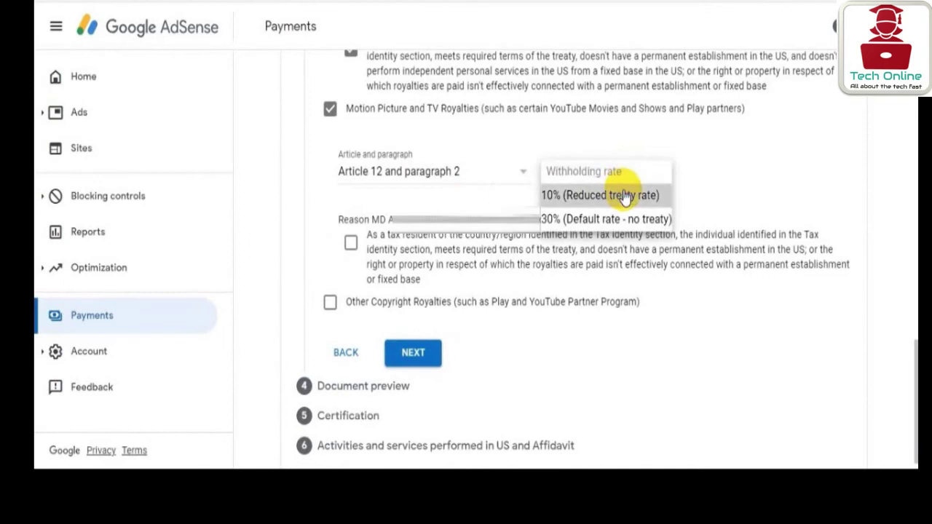
{"action": "left_click", "coordinate": [624, 195]}
{"action": "left_click", "coordinate": [352, 244]}
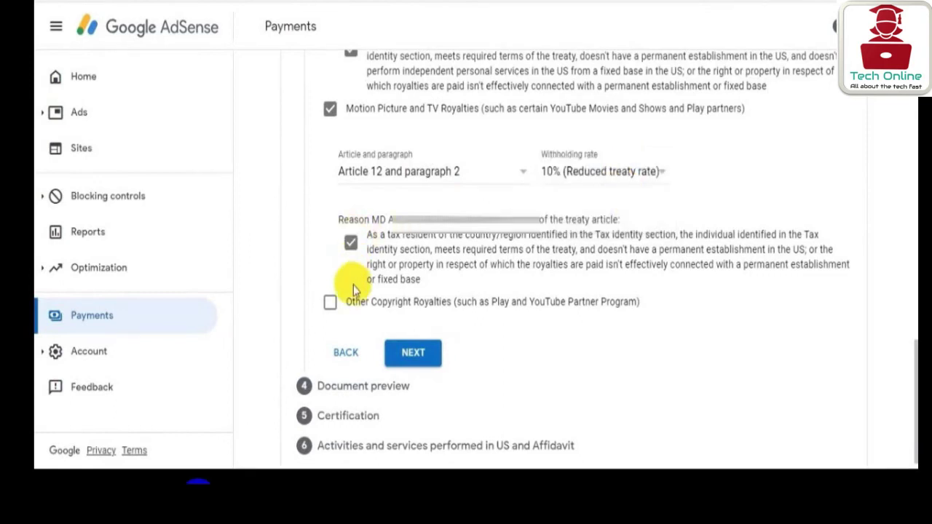
Claim Other Copyright Royalties under Article 12 and paragraph 2 at the 10% reduced rate, confirm the reason and complete the tax treaty section.
{"action": "left_click", "coordinate": [329, 306]}
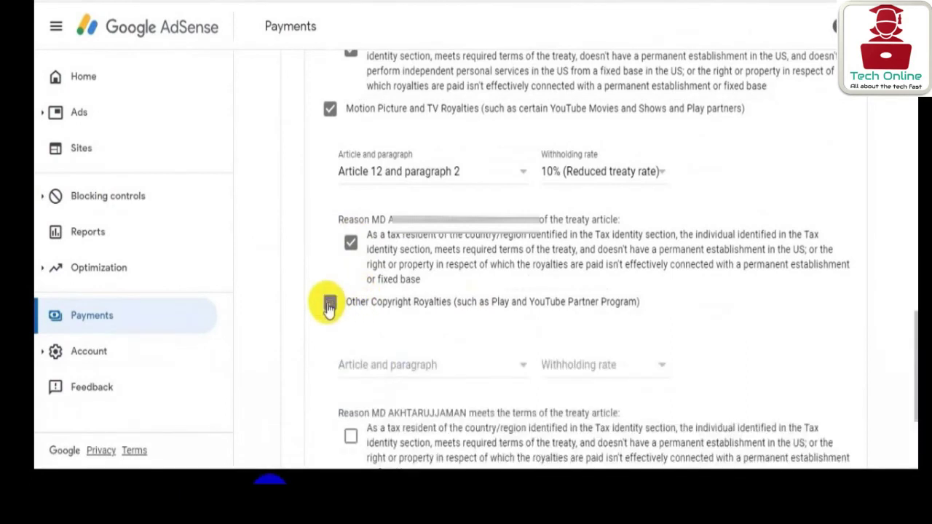
{"action": "scroll", "coordinate": [407, 284], "scroll_direction": "down", "scroll_amount": 2}
{"action": "left_click", "coordinate": [476, 214]}
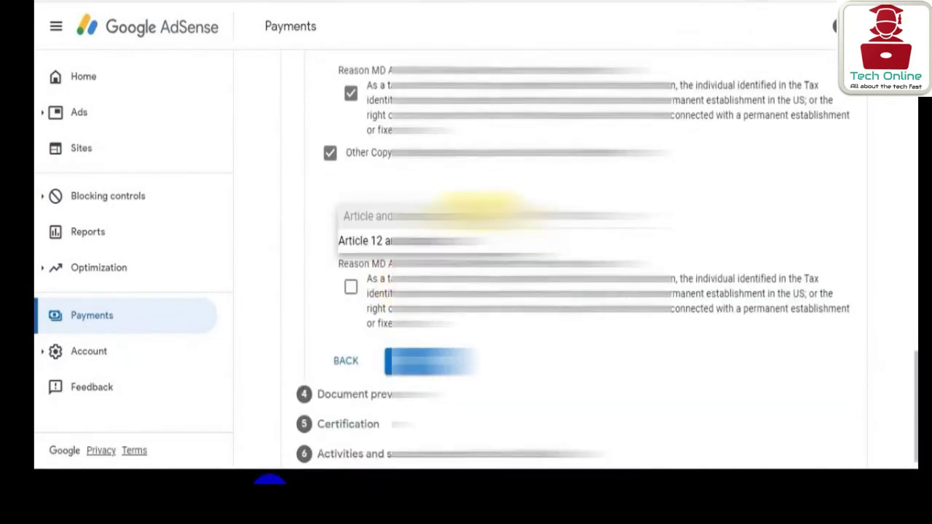
{"action": "left_click", "coordinate": [469, 242]}
{"action": "left_click", "coordinate": [602, 214]}
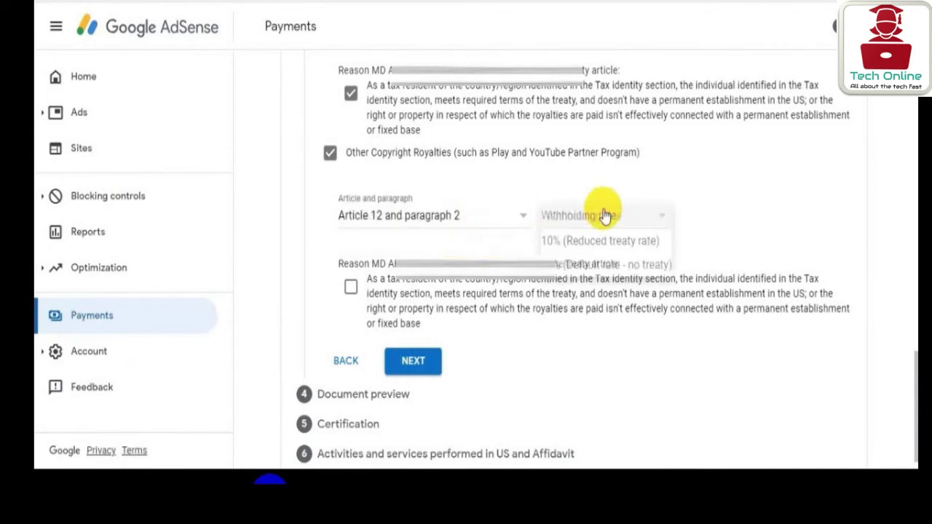
{"action": "left_click", "coordinate": [601, 241]}
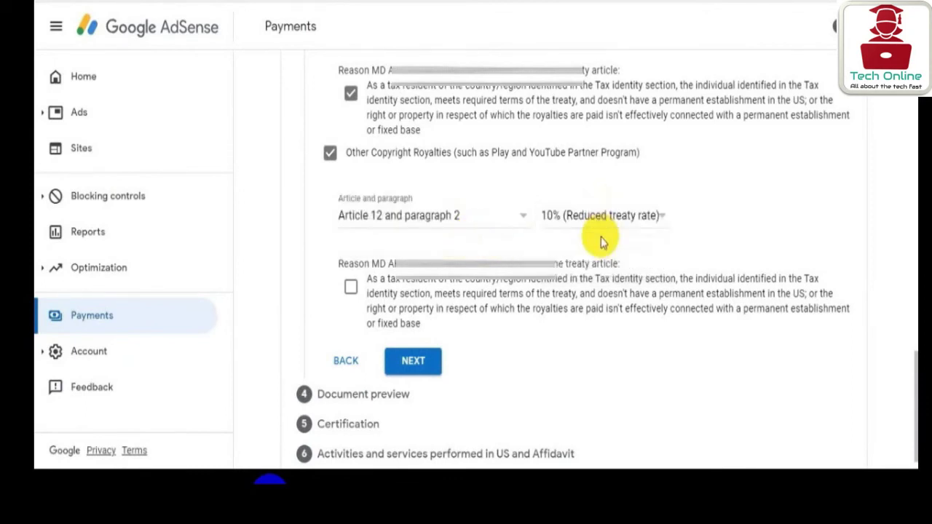
{"action": "left_click", "coordinate": [351, 287]}
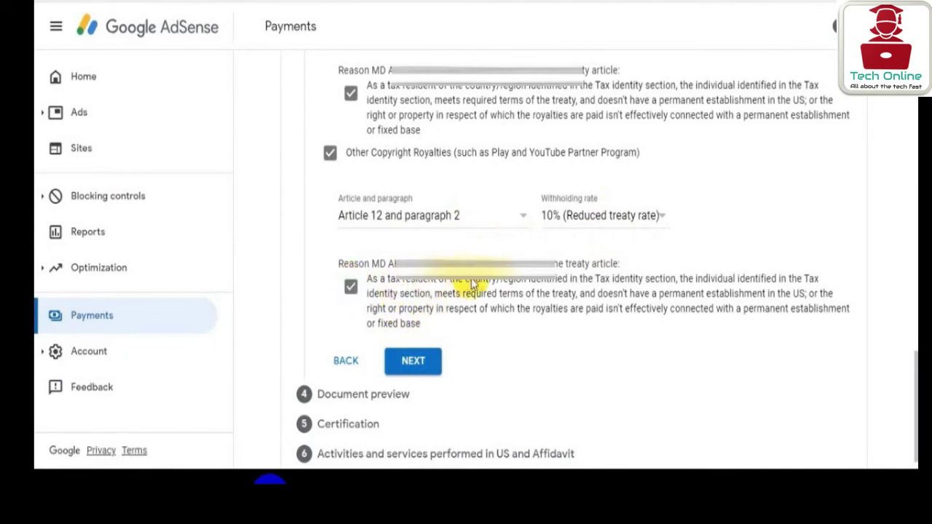
{"action": "scroll", "coordinate": [466, 306], "scroll_direction": "down", "scroll_amount": 1}
{"action": "left_click", "coordinate": [413, 337]}
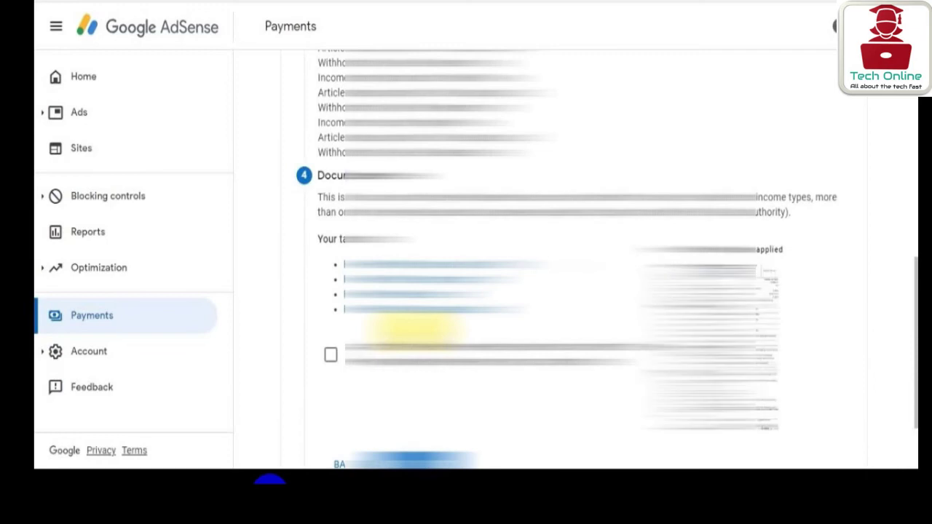
Review the entered tax details, confirm that the generated tax documents are correct and complete the document preview section.
{"action": "scroll", "coordinate": [414, 331], "scroll_direction": "up", "scroll_amount": 4}
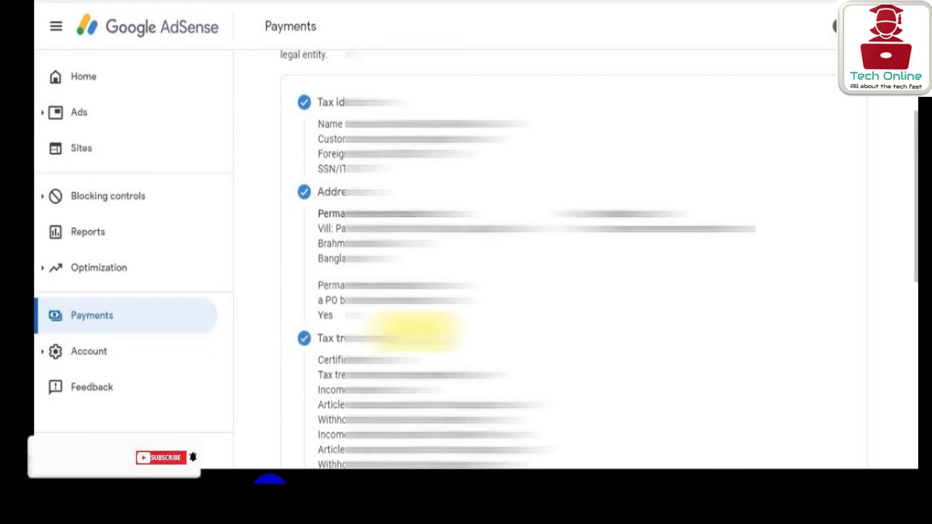
{"action": "scroll", "coordinate": [422, 324], "scroll_direction": "down", "scroll_amount": 3}
{"action": "scroll", "coordinate": [424, 322], "scroll_direction": "down", "scroll_amount": 4}
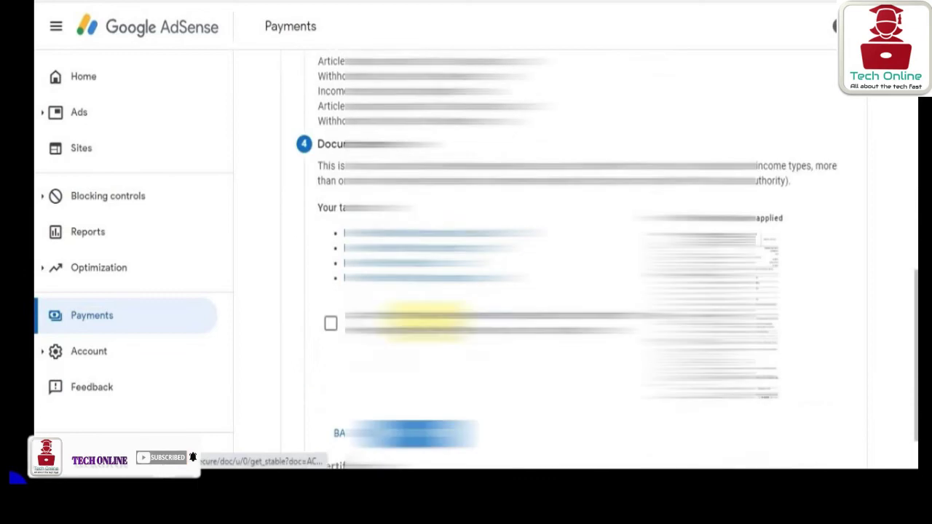
{"action": "scroll", "coordinate": [426, 328], "scroll_direction": "down", "scroll_amount": 1}
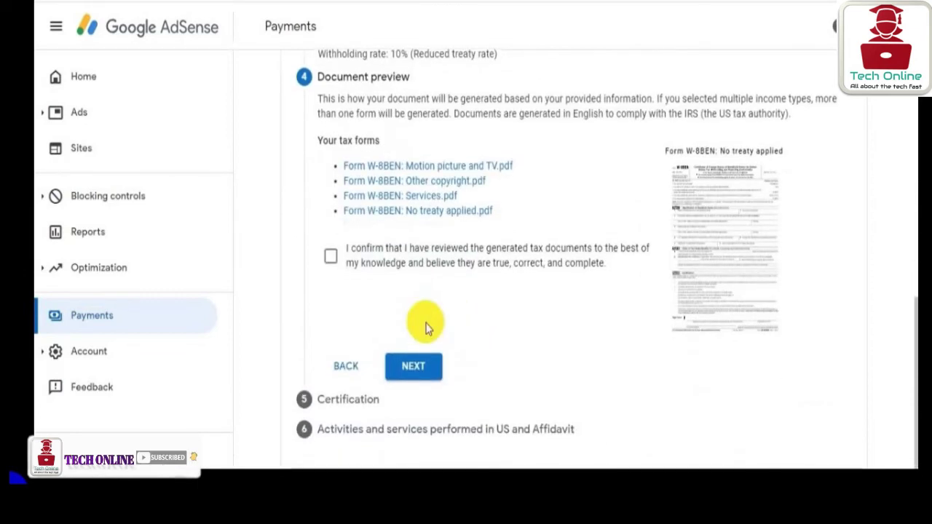
{"action": "left_click", "coordinate": [330, 258]}
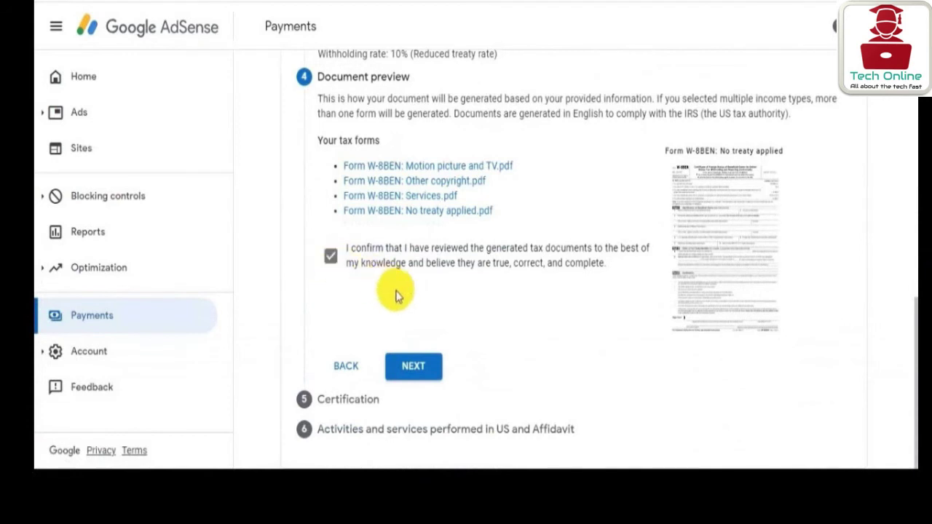
{"action": "left_click", "coordinate": [414, 367]}
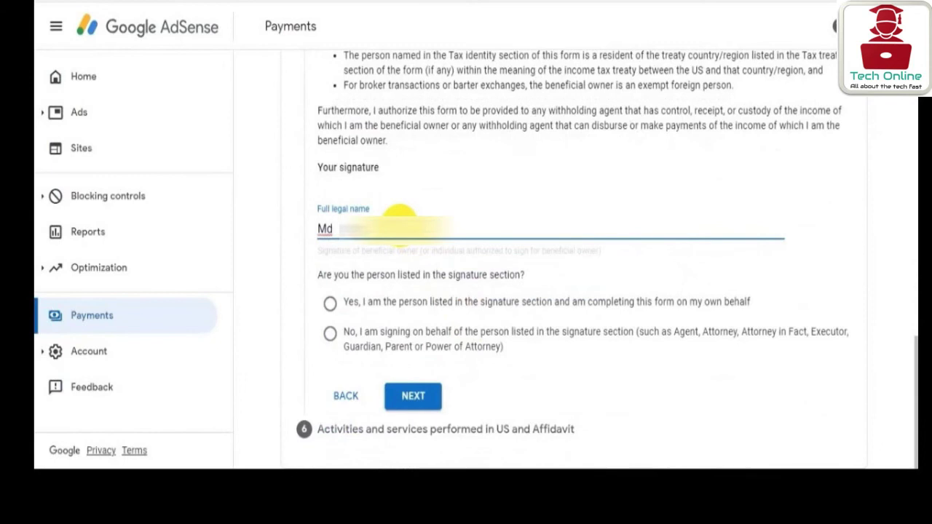
Sign with the individual's full legal name, declare that the form is completed on one's own behalf and complete the certification.
{"action": "type", "text": "bdullah"}
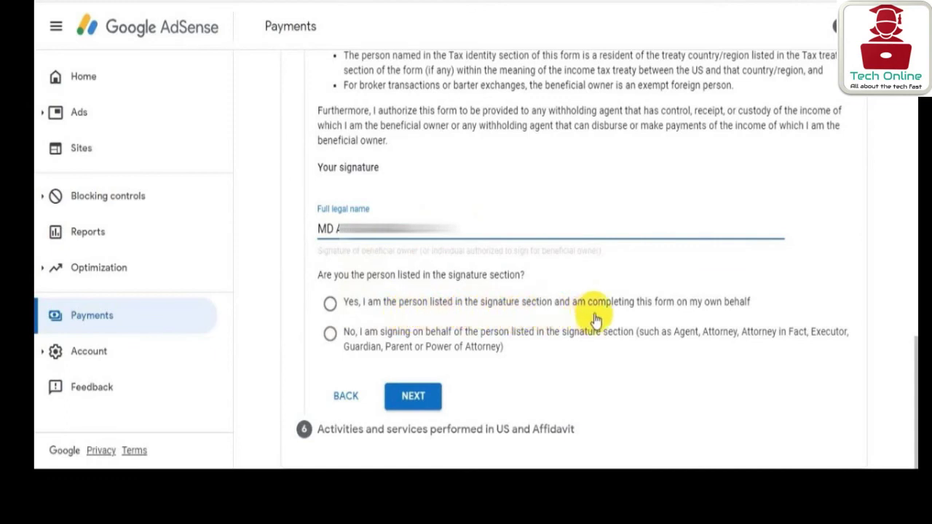
{"action": "left_click", "coordinate": [330, 305]}
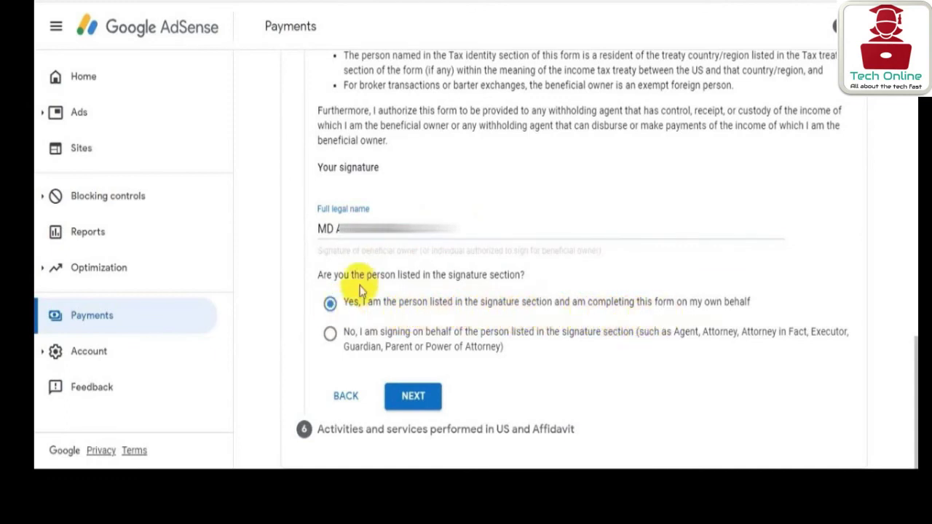
{"action": "left_click", "coordinate": [414, 397]}
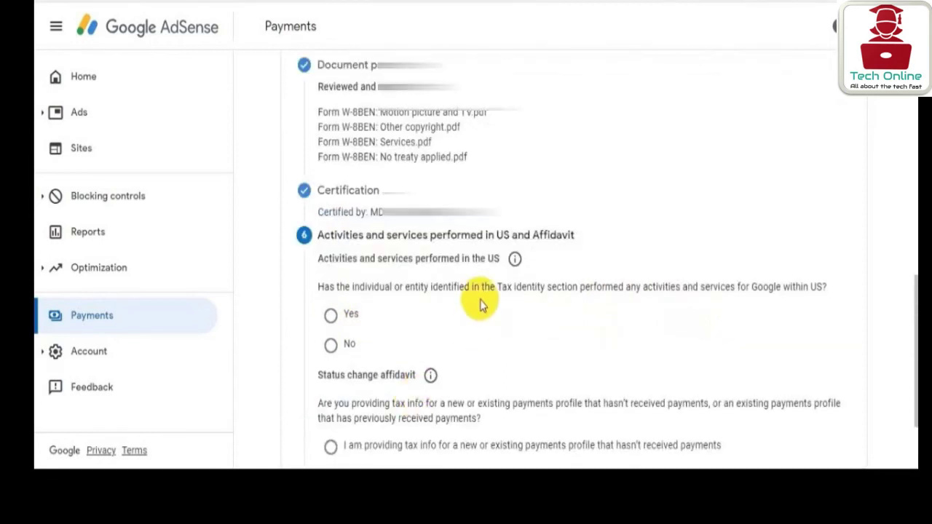
Declare no activities performed within the US, certify services solely outside the US, and choose a payments profile that hasn't received payments.
{"action": "scroll", "coordinate": [604, 247], "scroll_direction": "down", "scroll_amount": 2}
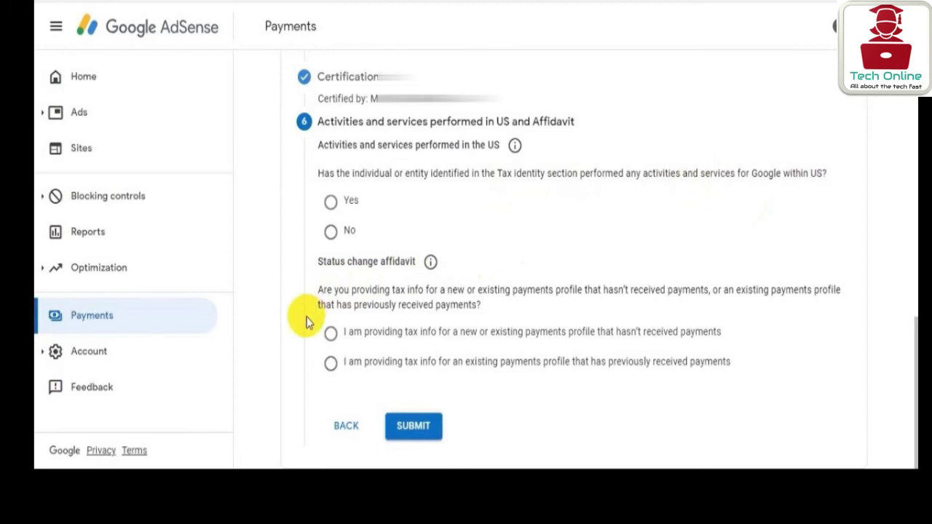
{"action": "left_click", "coordinate": [332, 233]}
{"action": "scroll", "coordinate": [807, 156], "scroll_direction": "down", "scroll_amount": 1}
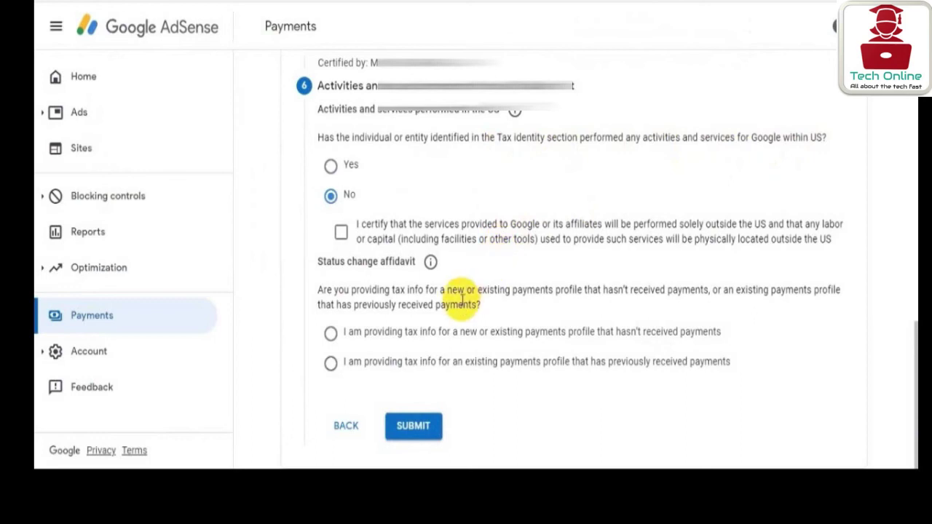
{"action": "left_click", "coordinate": [341, 231]}
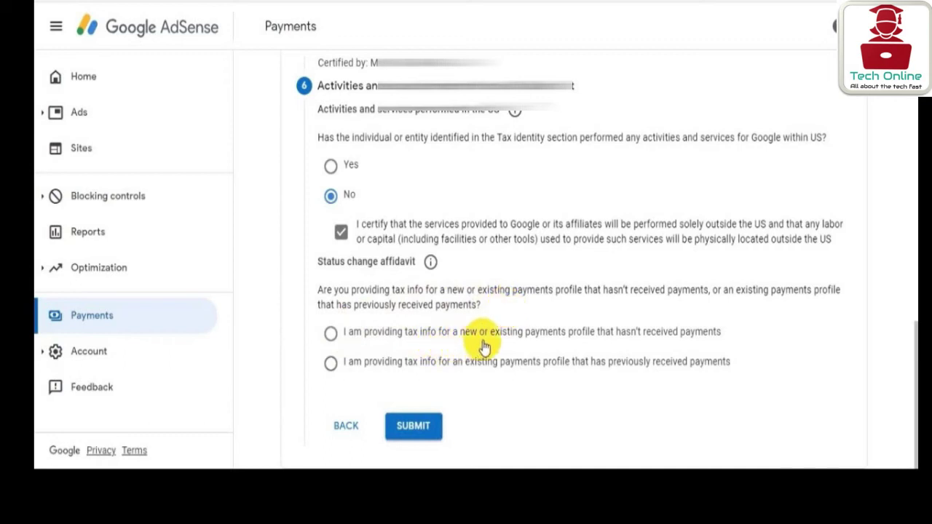
{"action": "left_click", "coordinate": [329, 334]}
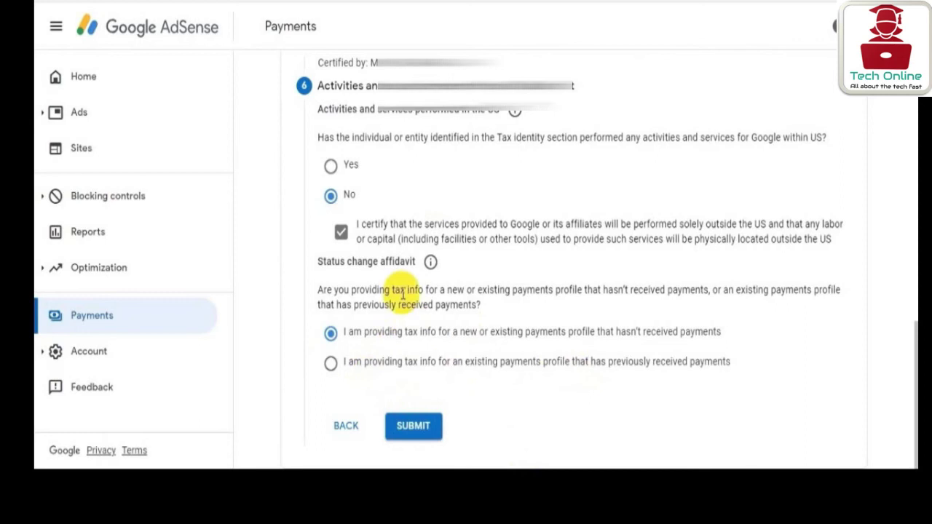
Submit the completed tax form and read through the request for missing proof documents.
{"action": "left_click", "coordinate": [413, 426]}
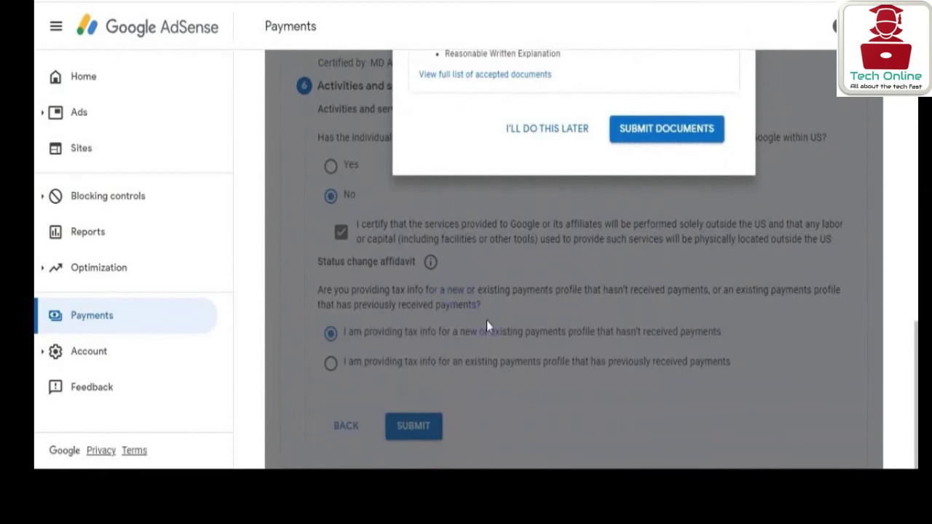
{"action": "scroll", "coordinate": [488, 321], "scroll_direction": "up", "scroll_amount": 5}
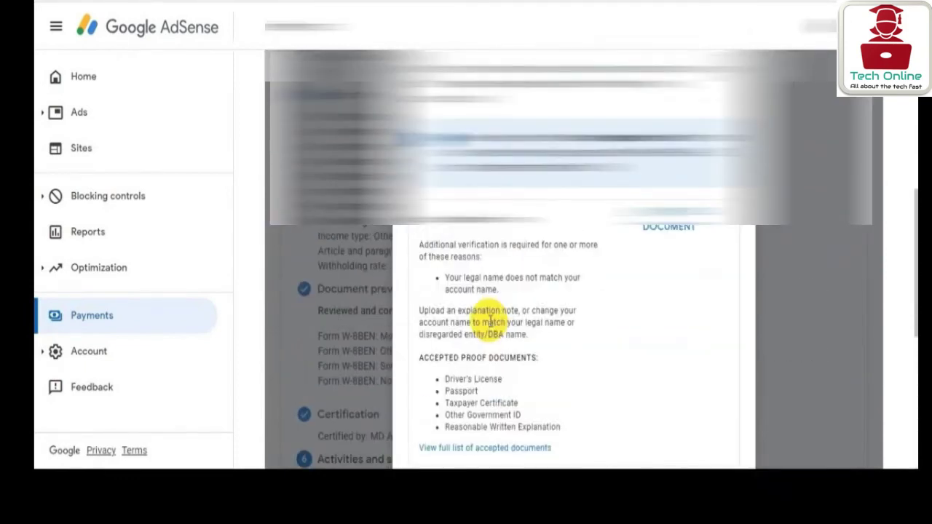
{"action": "scroll", "coordinate": [491, 321], "scroll_direction": "up", "scroll_amount": 2}
{"action": "scroll", "coordinate": [490, 321], "scroll_direction": "down", "scroll_amount": 1}
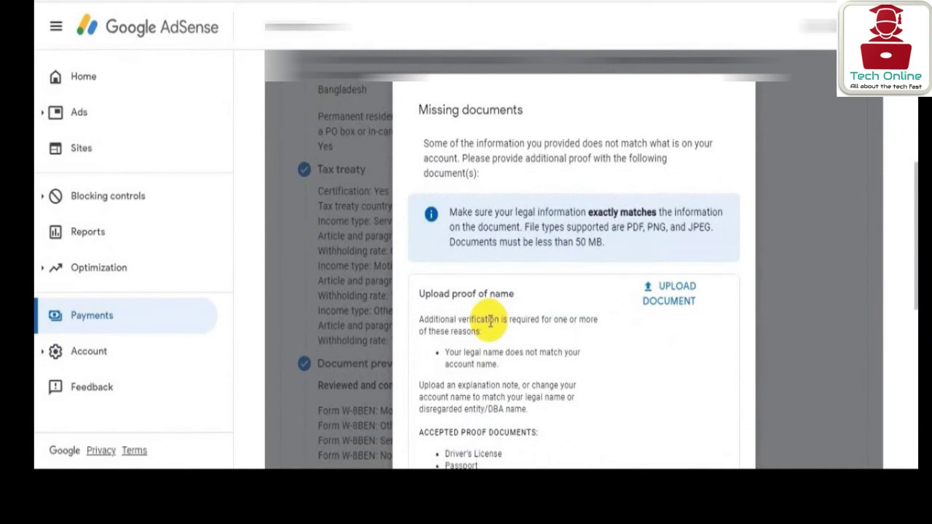
{"action": "scroll", "coordinate": [490, 321], "scroll_direction": "down", "scroll_amount": 2}
Upload the "National Gov't Issued ID" image as proof of name and submit the documents.
{"action": "left_click", "coordinate": [669, 145]}
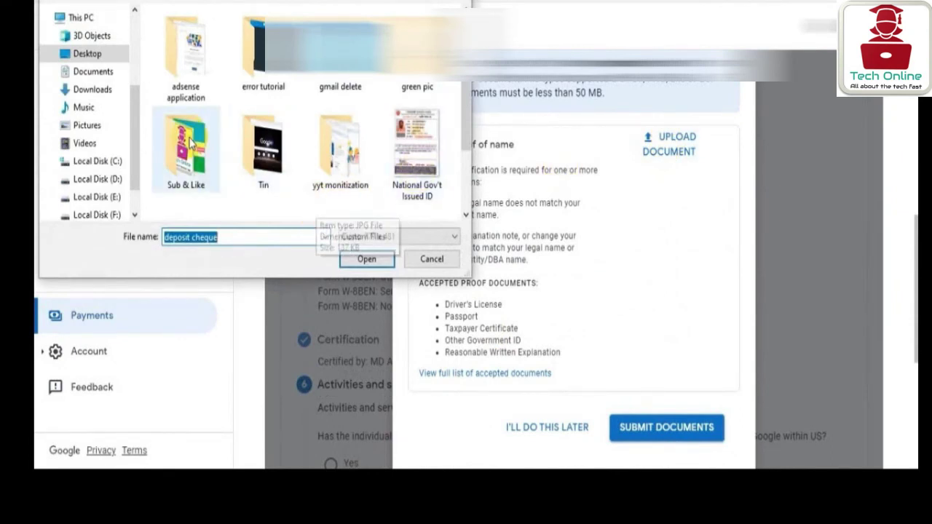
{"action": "left_click", "coordinate": [387, 159]}
{"action": "left_click", "coordinate": [366, 258]}
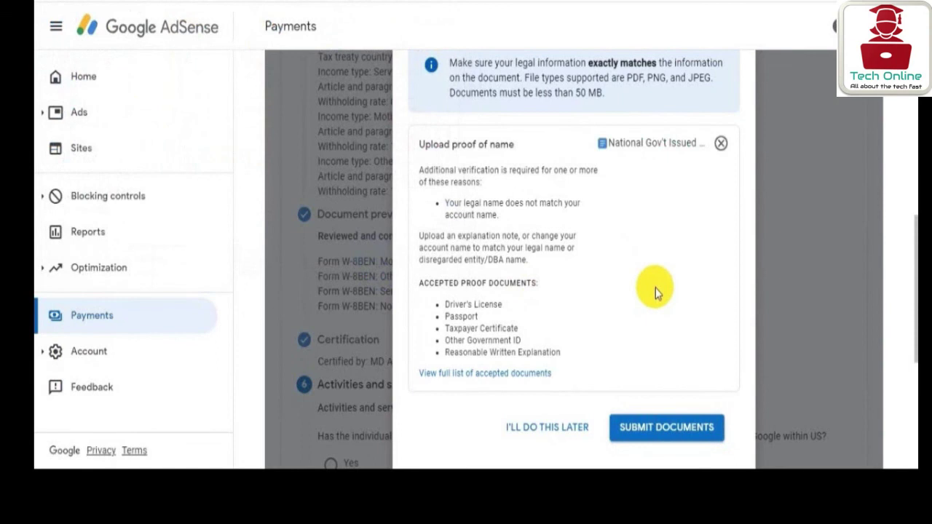
{"action": "scroll", "coordinate": [655, 288], "scroll_direction": "down", "scroll_amount": 3}
{"action": "scroll", "coordinate": [655, 288], "scroll_direction": "up", "scroll_amount": 2}
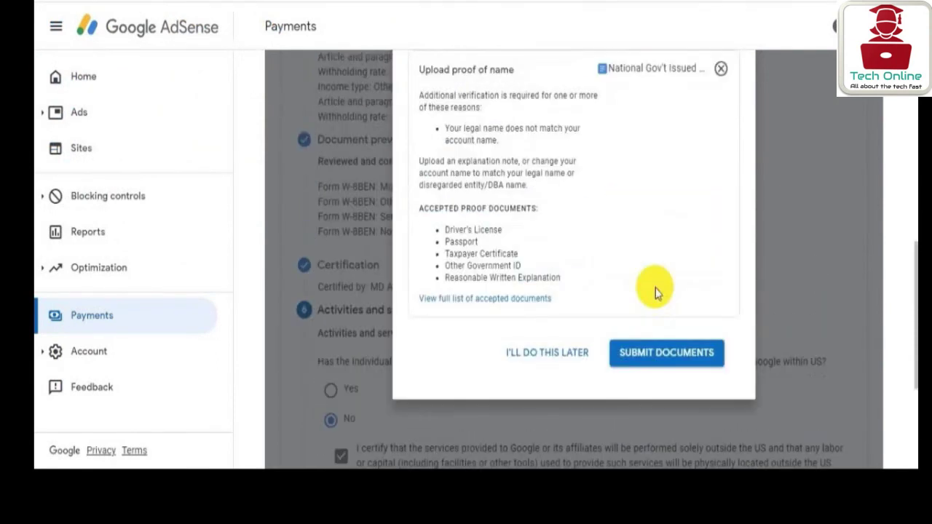
{"action": "left_click", "coordinate": [657, 353]}
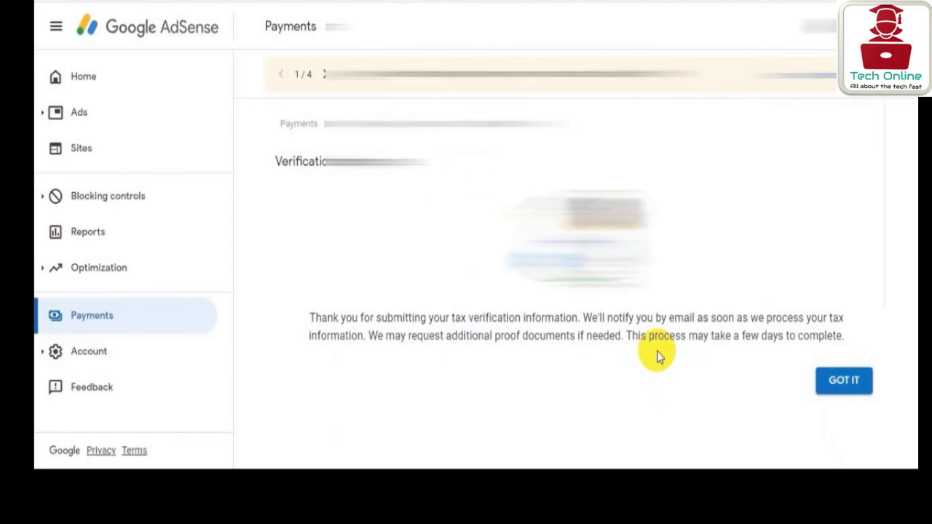
Acknowledge the tax verification submission and examine the review status of the W-8BEN forms and the submitted proof documents.
{"action": "left_click", "coordinate": [848, 383]}
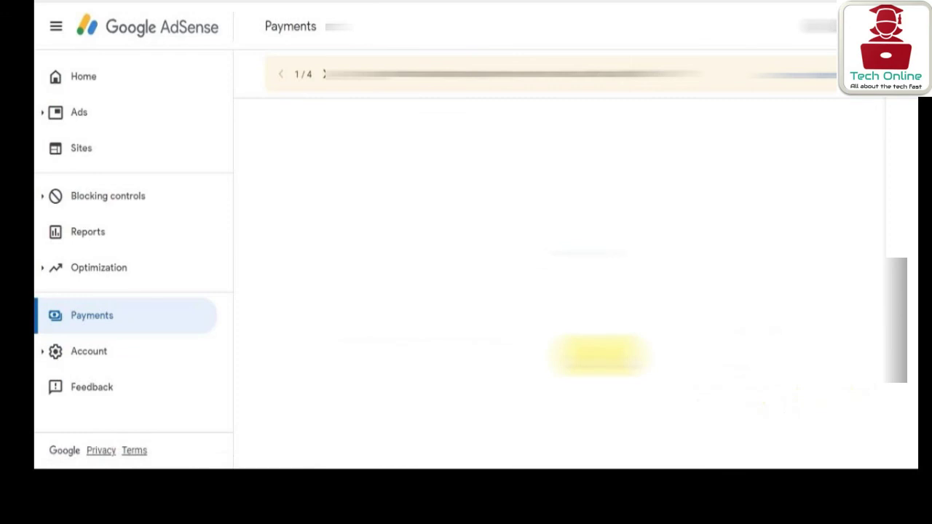
{"action": "scroll", "coordinate": [597, 354], "scroll_direction": "down", "scroll_amount": 2}
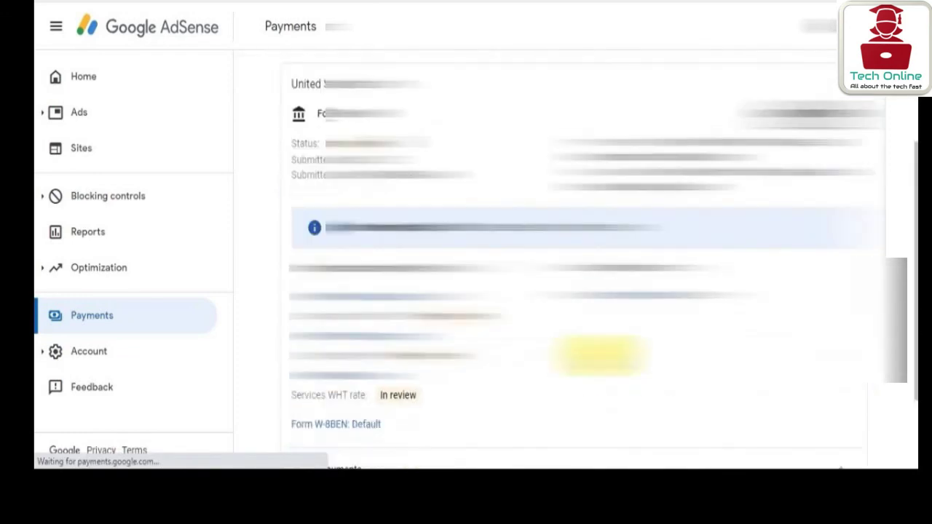
{"action": "scroll", "coordinate": [597, 354], "scroll_direction": "down", "scroll_amount": 2}
{"action": "scroll", "coordinate": [597, 355], "scroll_direction": "up", "scroll_amount": 3}
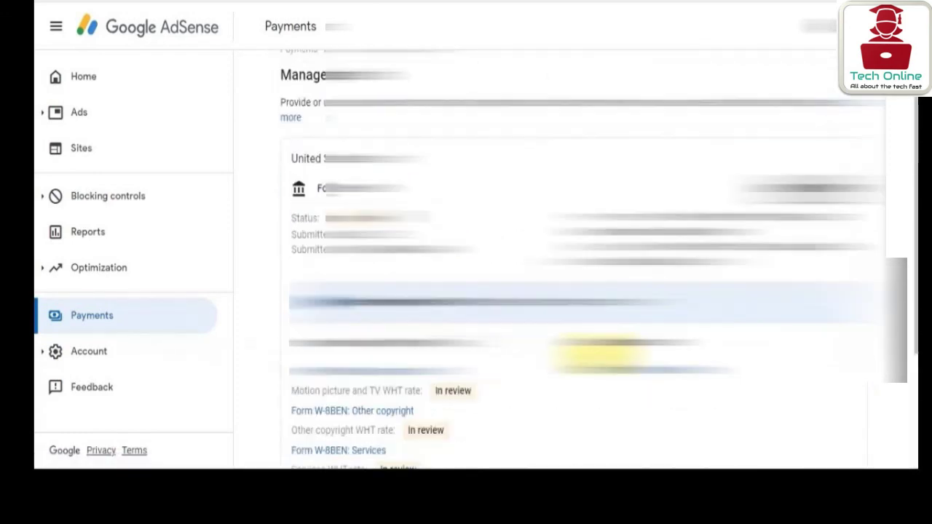
{"action": "scroll", "coordinate": [599, 331], "scroll_direction": "down", "scroll_amount": 3}
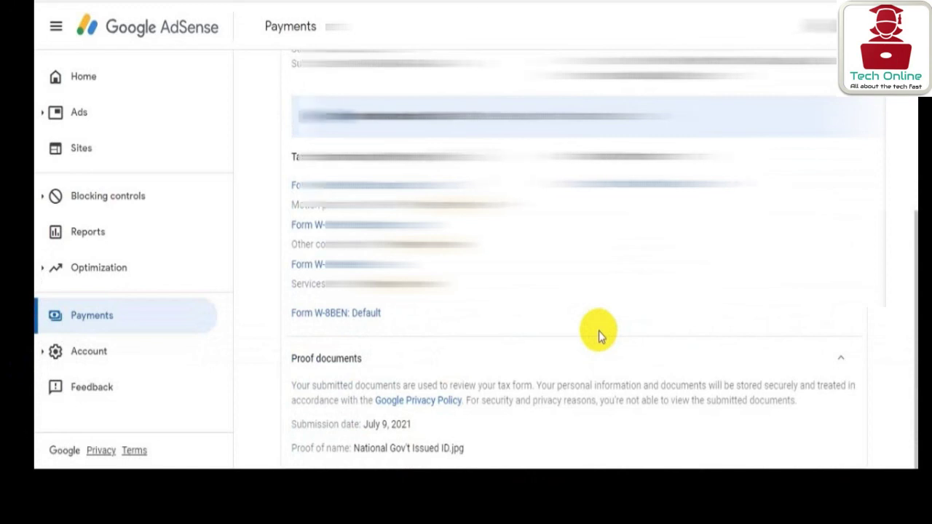
{"action": "scroll", "coordinate": [598, 330], "scroll_direction": "up", "scroll_amount": 2}
{"action": "scroll", "coordinate": [741, 305], "scroll_direction": "down", "scroll_amount": 2}
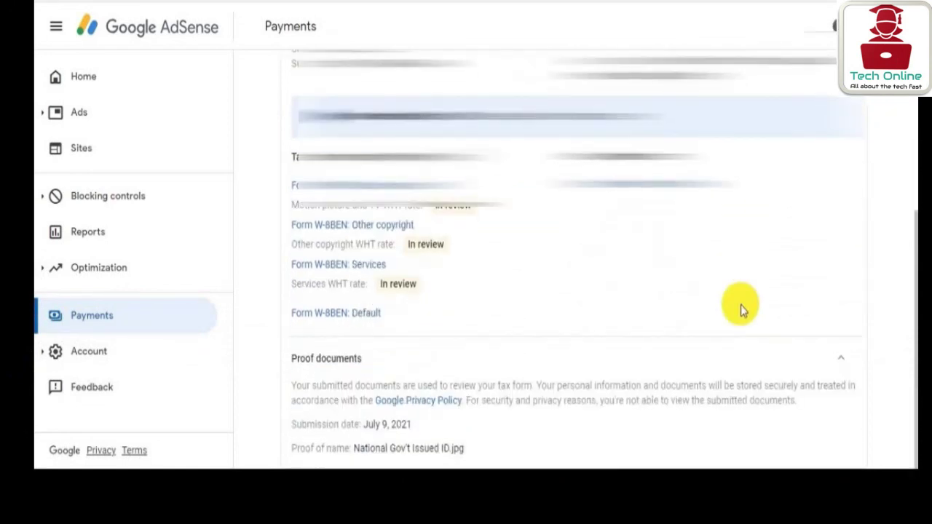